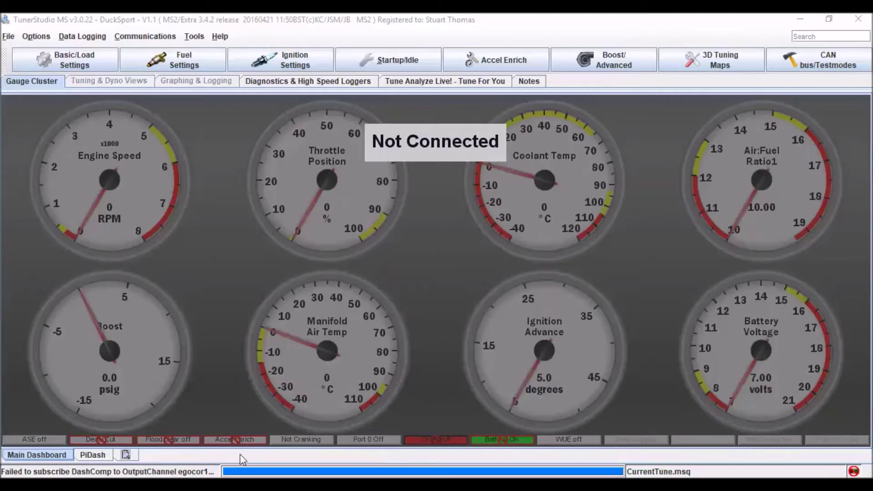
Start a new gauge cluster tab using the Add Gauge Cluster icon beside the dashboard tabs
click(127, 455)
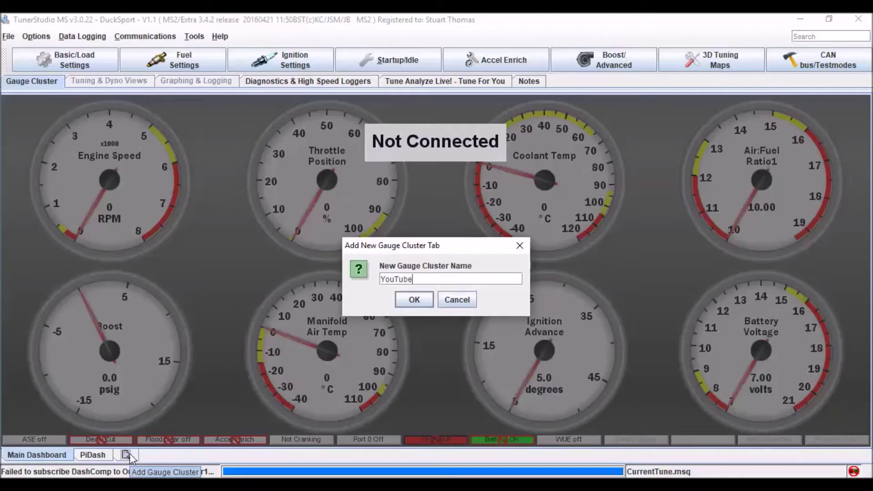
Name the new tab 'YouTube Demo' and load the Default (DuckSport - V1.1) dashboard into it
text(YouTube Demo)
click(412, 299)
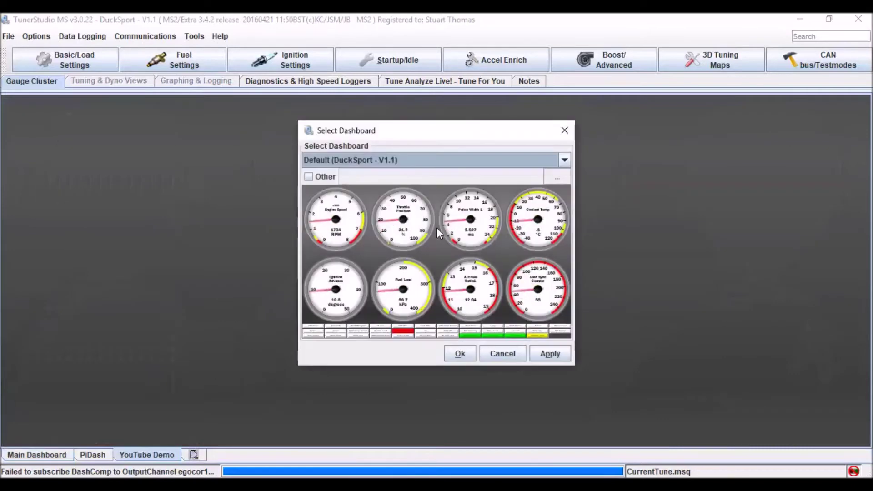
click(452, 163)
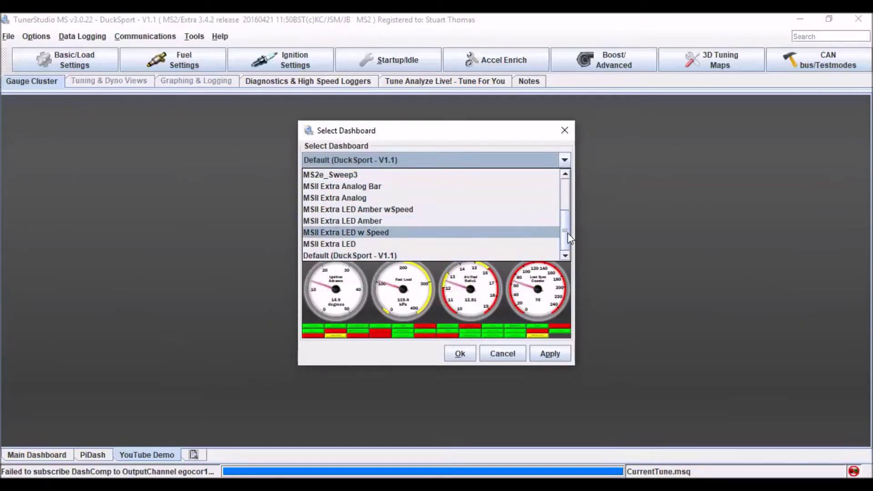
drag(567, 233, 567, 222)
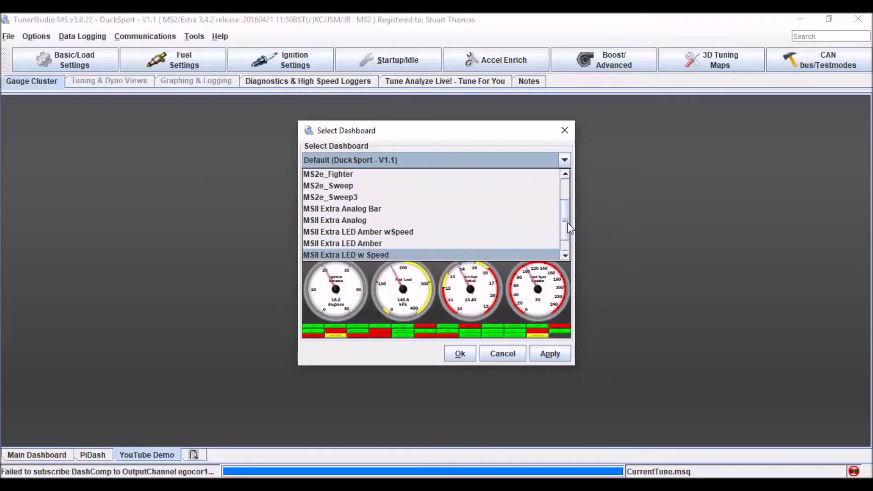
drag(567, 222, 572, 239)
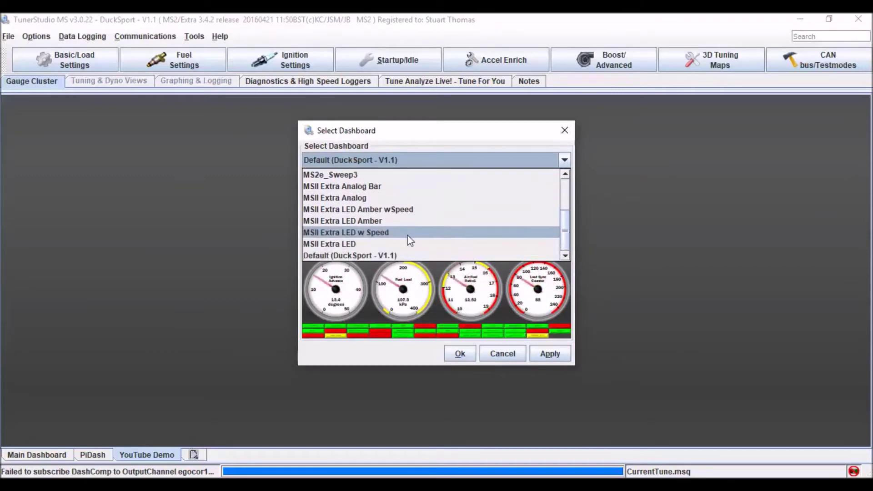
click(397, 254)
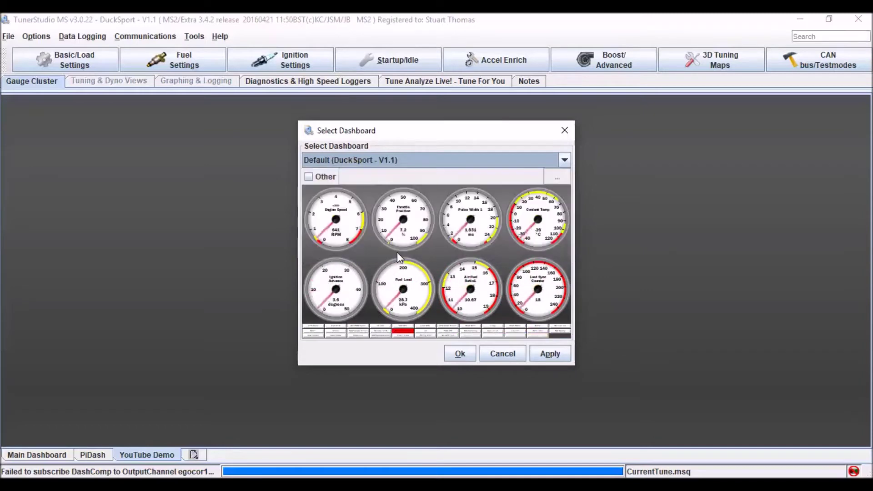
click(457, 354)
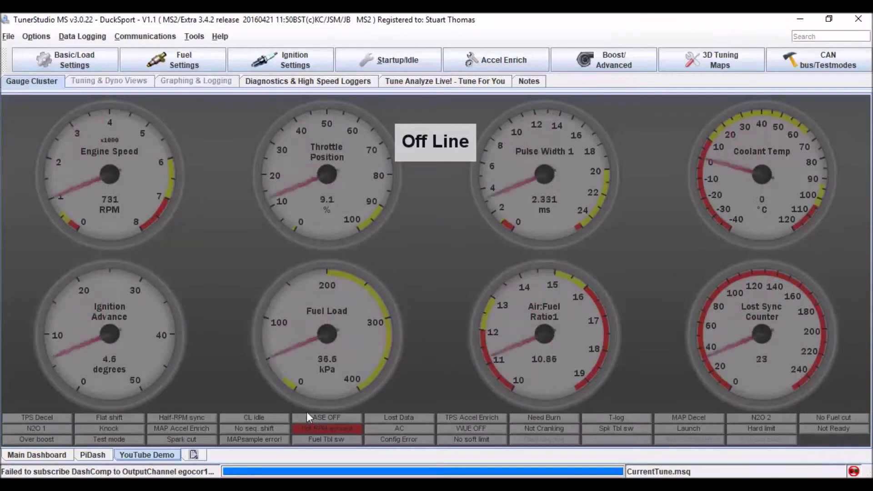
Enable designer mode and select the Throttle Position, Engine Speed, Ignition Advance, Pulse Width and AFR gauges
right_click(284, 337)
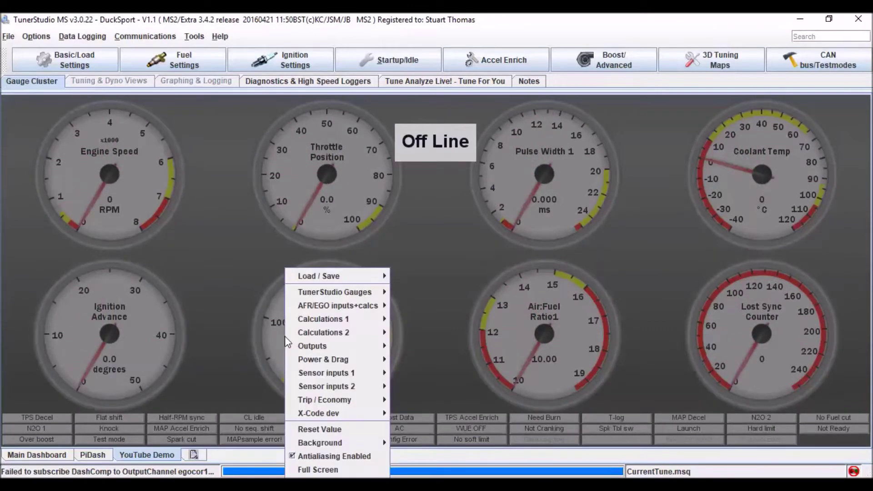
click(334, 456)
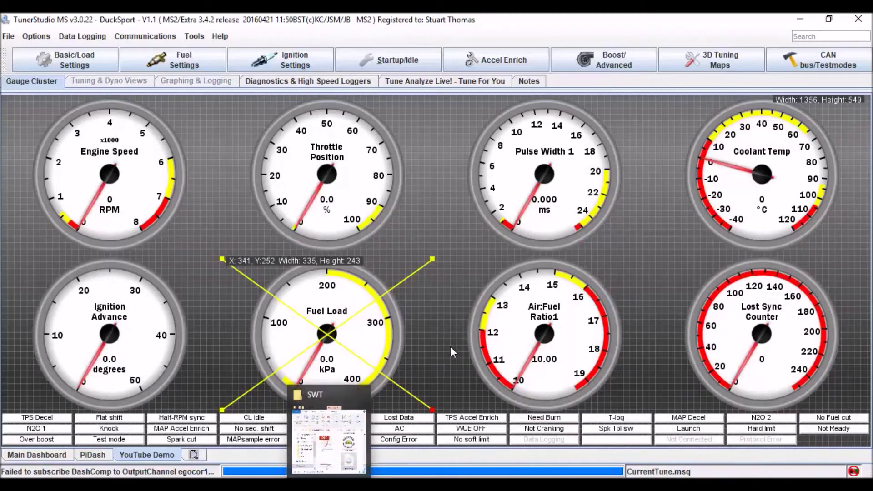
click(320, 181)
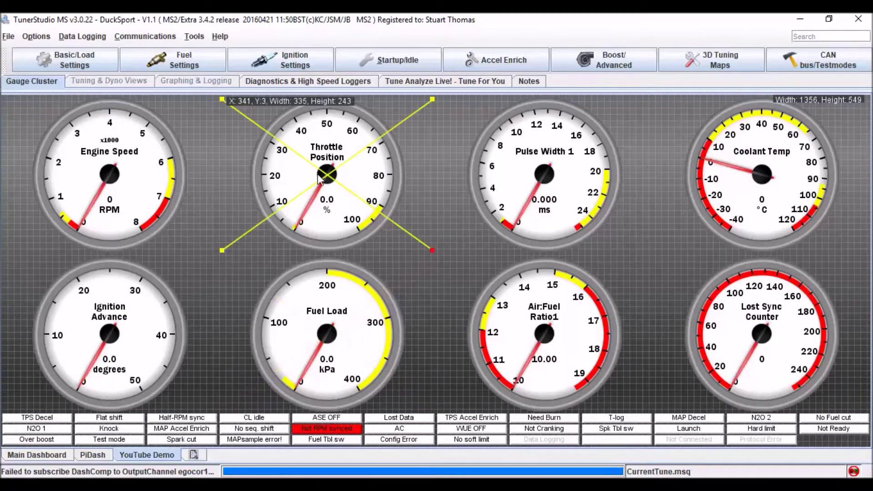
click(167, 164)
click(150, 309)
click(505, 211)
click(523, 328)
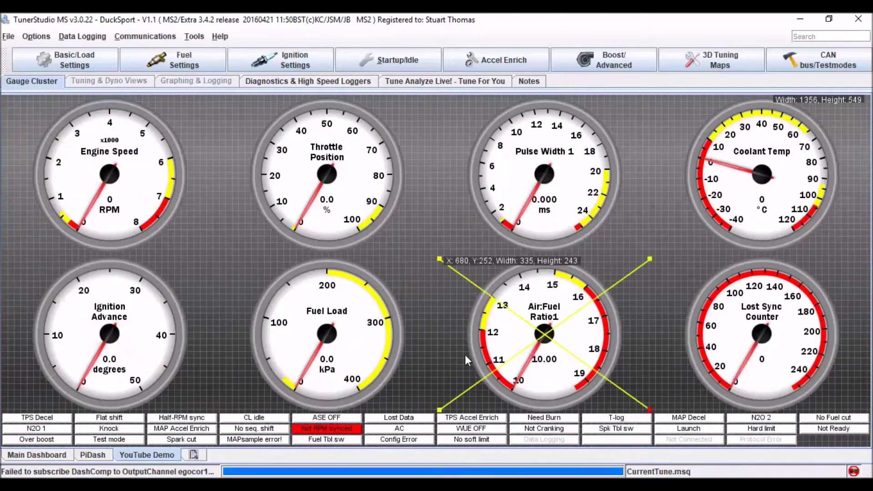
Select all gauges and indicators with Ctrl+A and delete them, leaving an empty grid
click(436, 344)
click(475, 414)
click(468, 418)
click(469, 438)
click(400, 440)
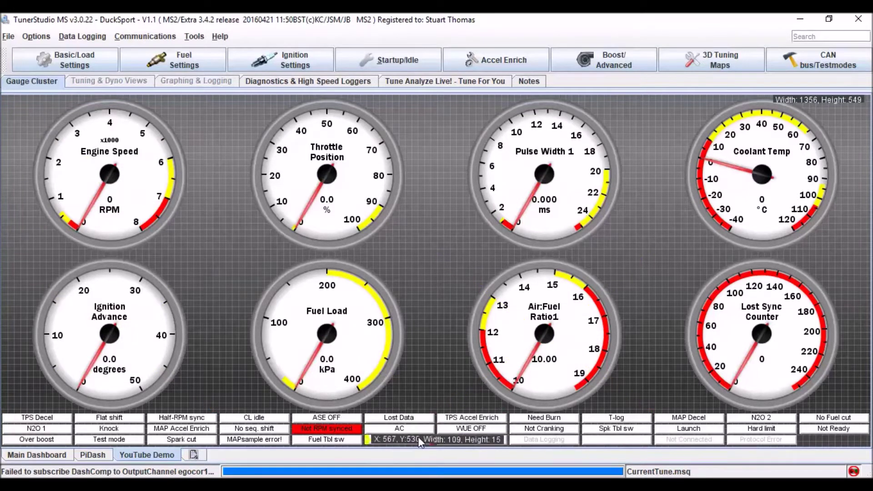
click(424, 376)
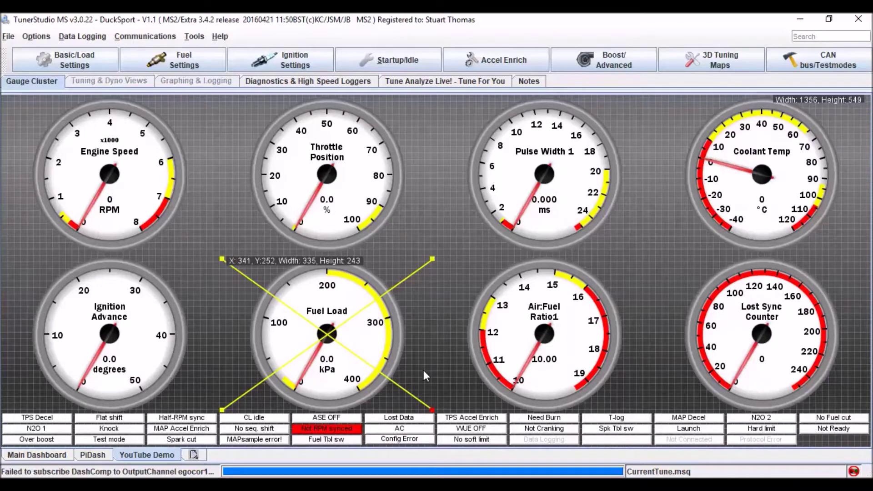
key(ctrl+a)
key(Delete)
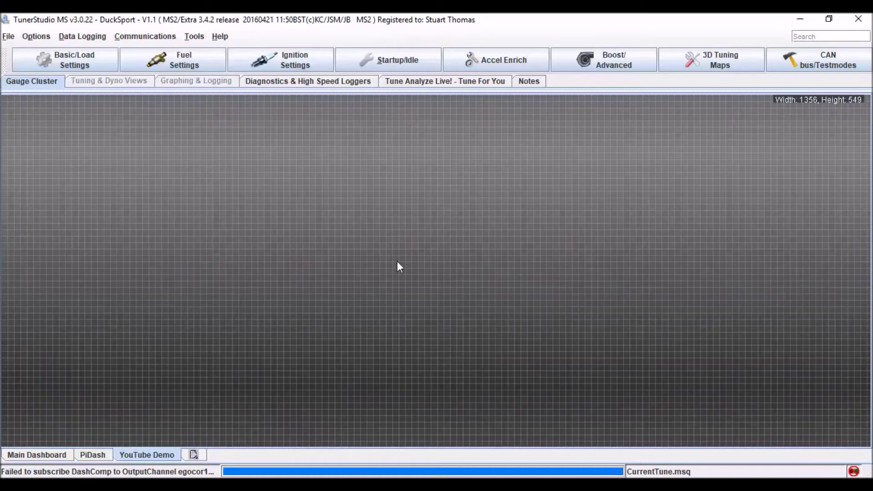
Set the cluster's background colour to white
right_click(366, 241)
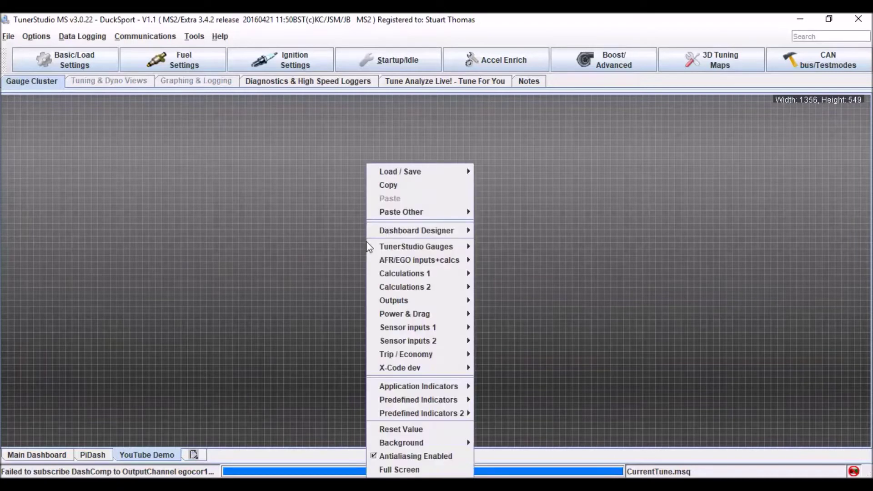
mouse_move(423, 448)
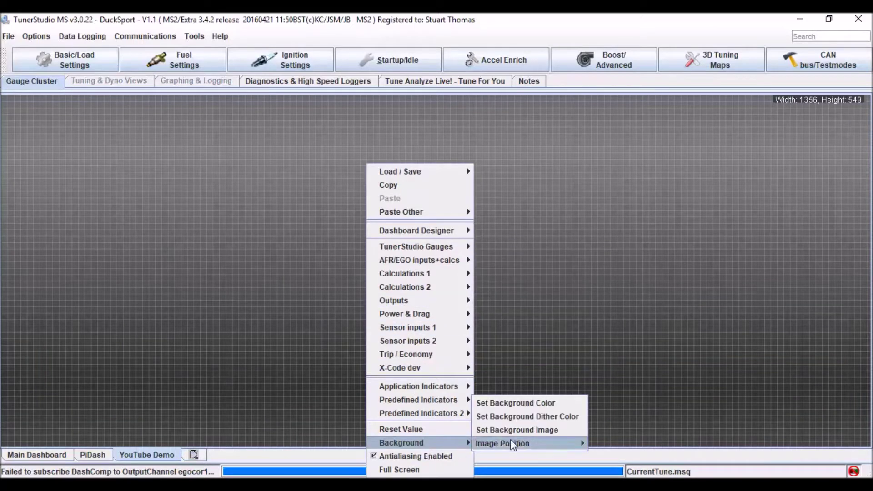
click(537, 405)
click(641, 341)
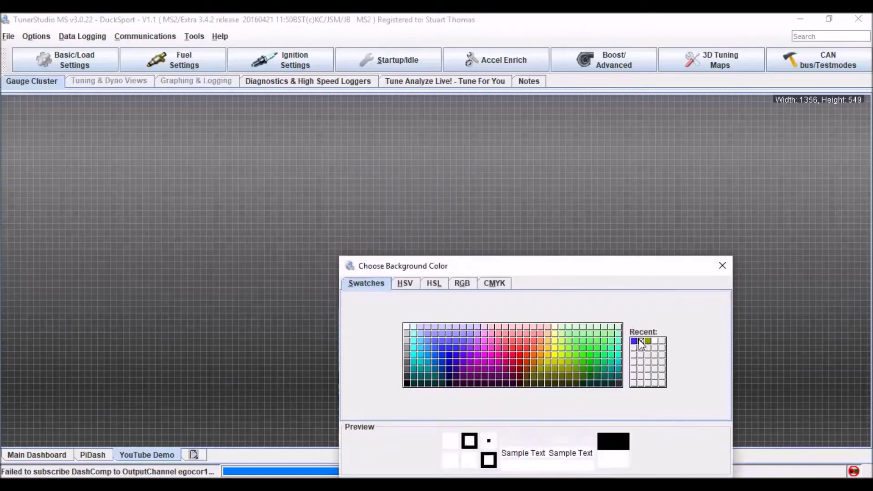
drag(662, 263, 673, 194)
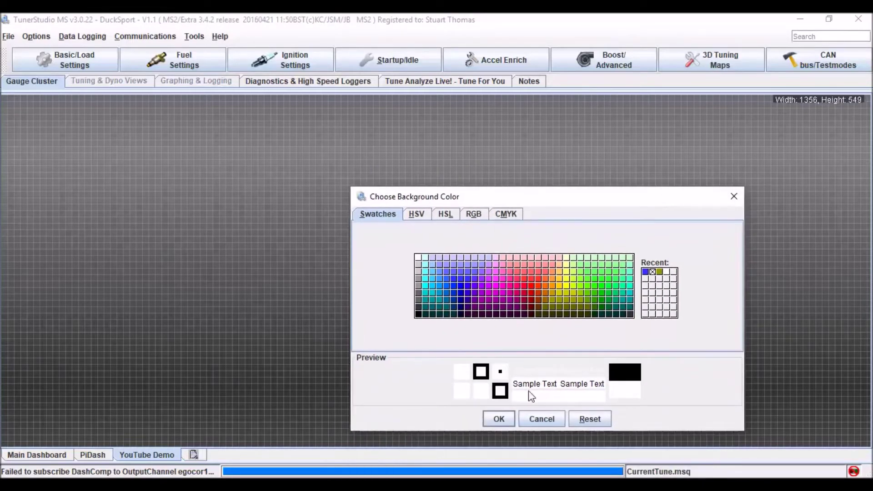
click(496, 418)
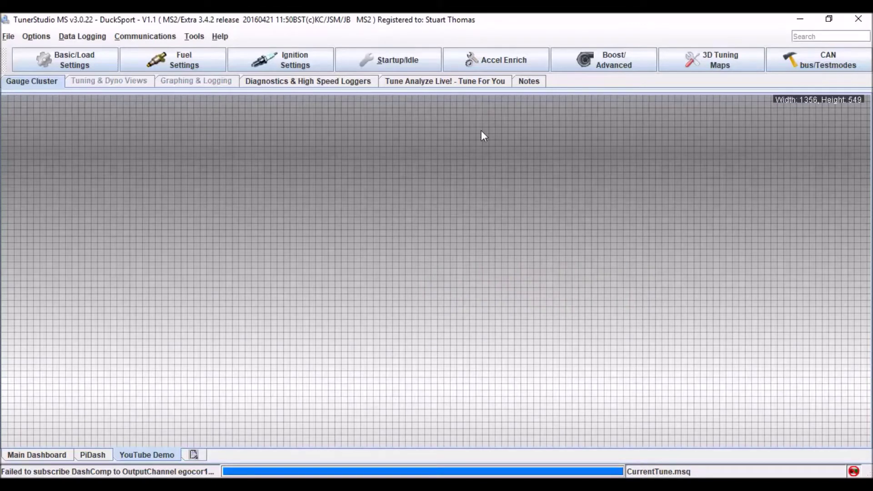
Set the background dither colour to white as well
right_click(476, 165)
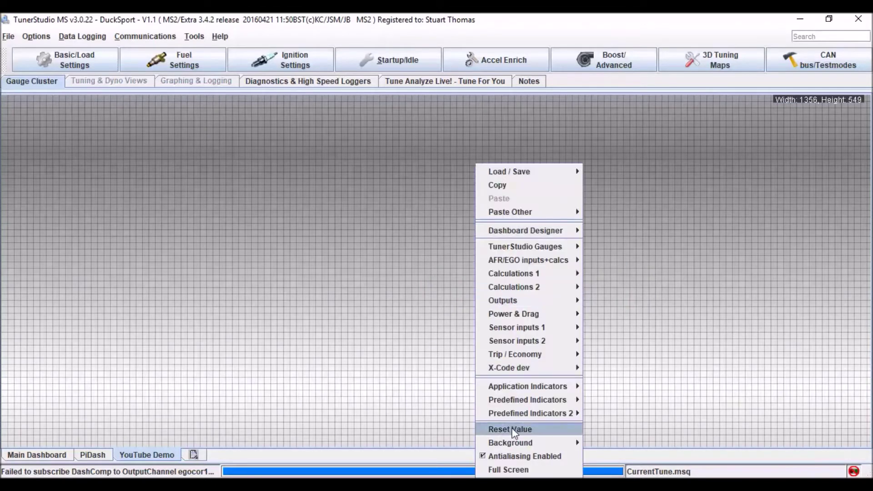
mouse_move(519, 443)
click(642, 417)
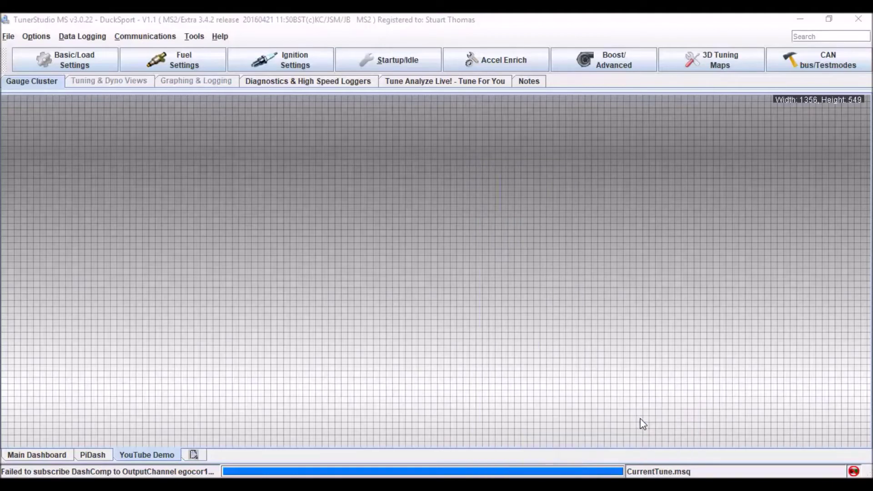
click(748, 342)
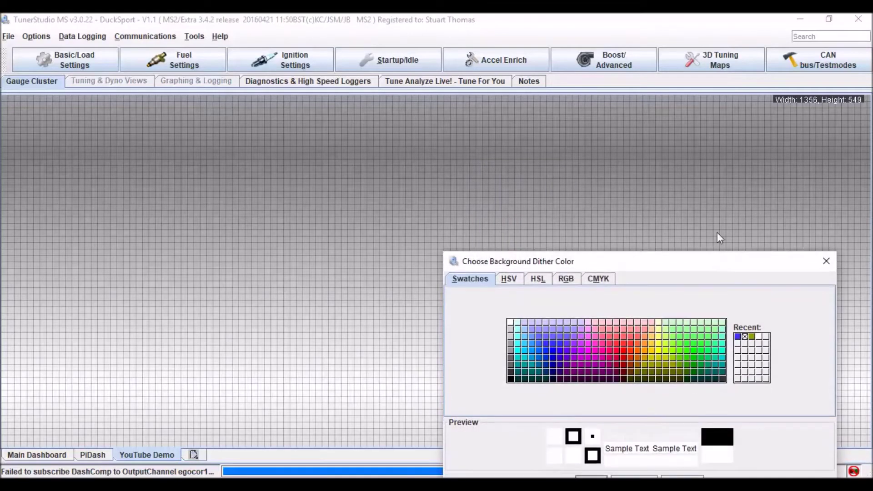
click(609, 398)
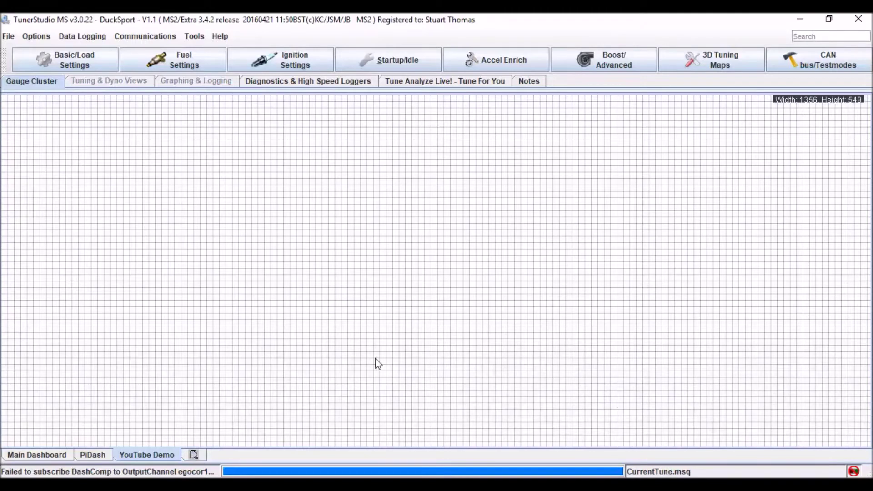
Add Analog Dial Basic gauges to the canvas from the Add Gauges gallery
right_click(239, 280)
mouse_move(327, 236)
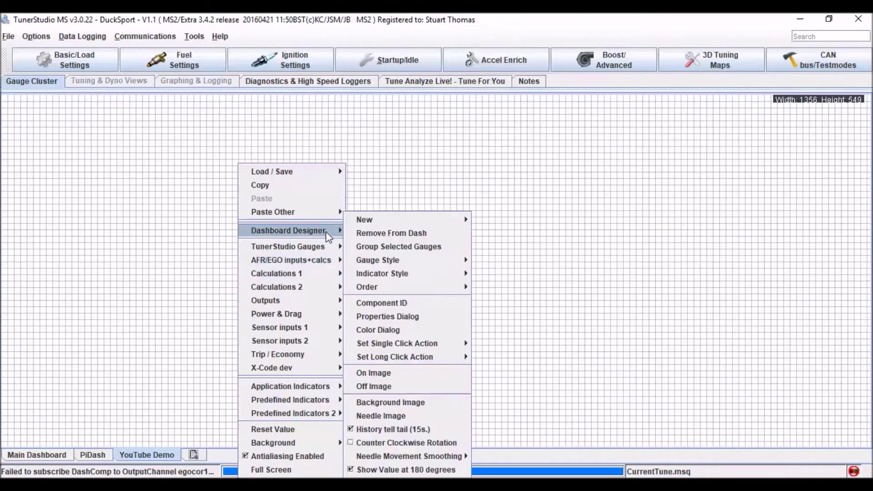
mouse_move(416, 221)
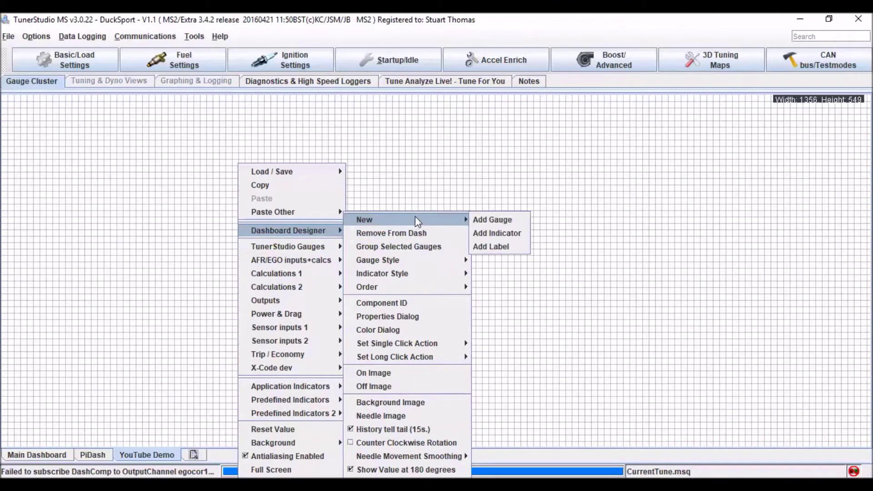
click(487, 222)
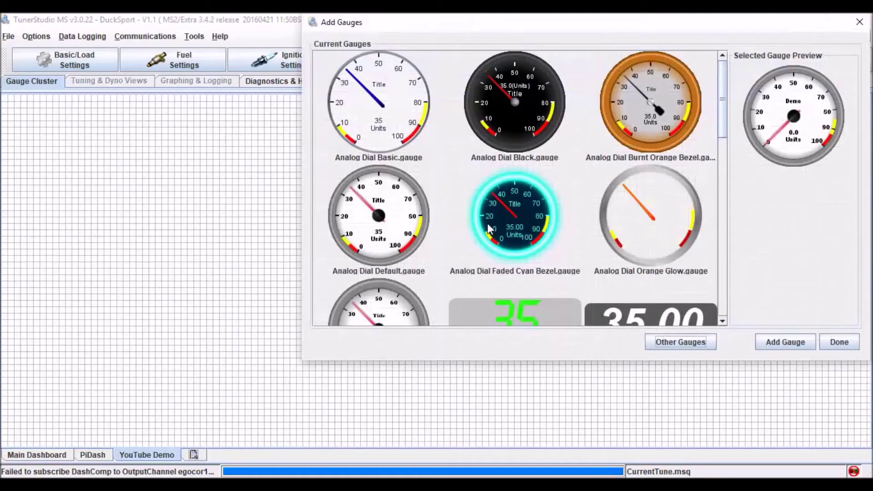
drag(721, 132, 766, 129)
click(386, 88)
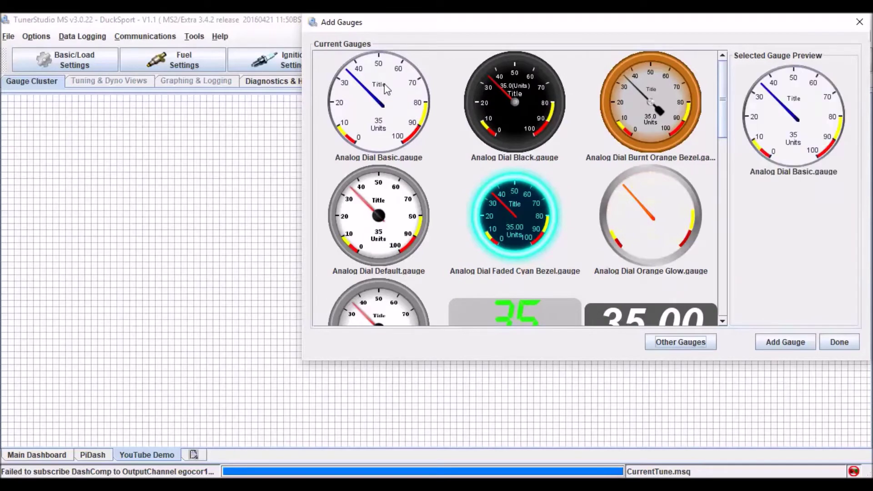
click(796, 350)
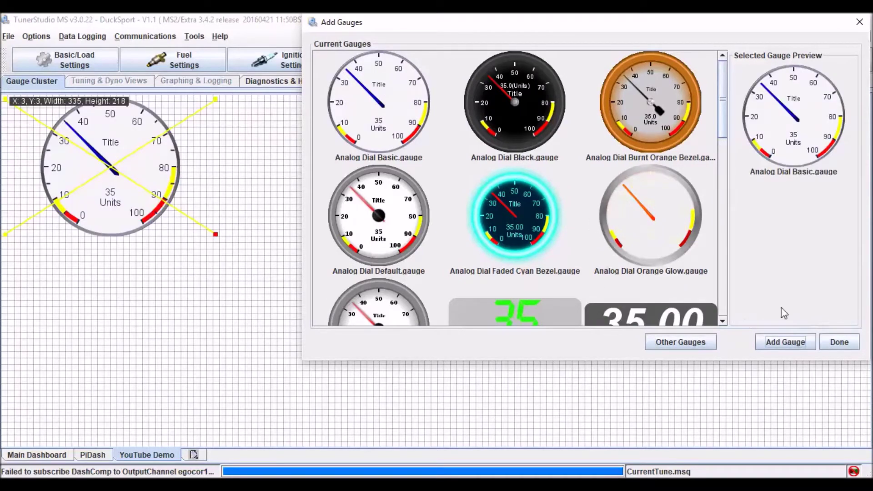
click(775, 347)
click(840, 342)
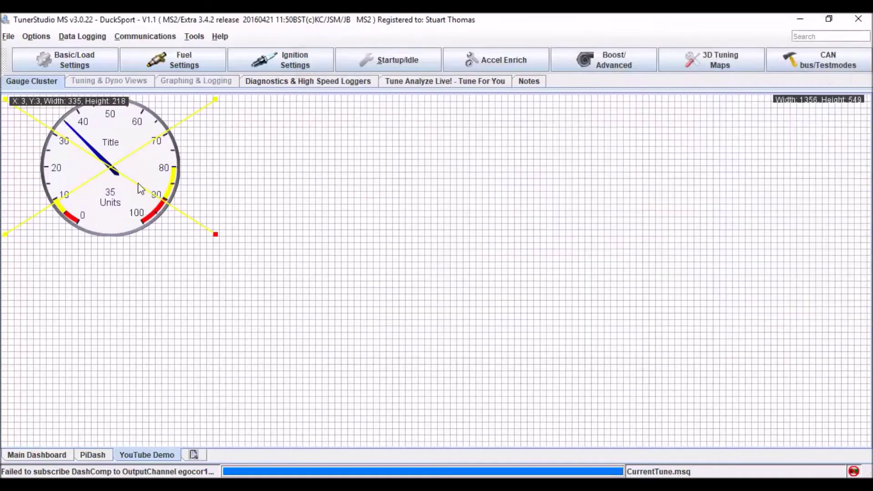
Spread the new dials across the canvas and make the right one the Engine Speed tachometer
drag(169, 179, 809, 181)
drag(134, 171, 395, 286)
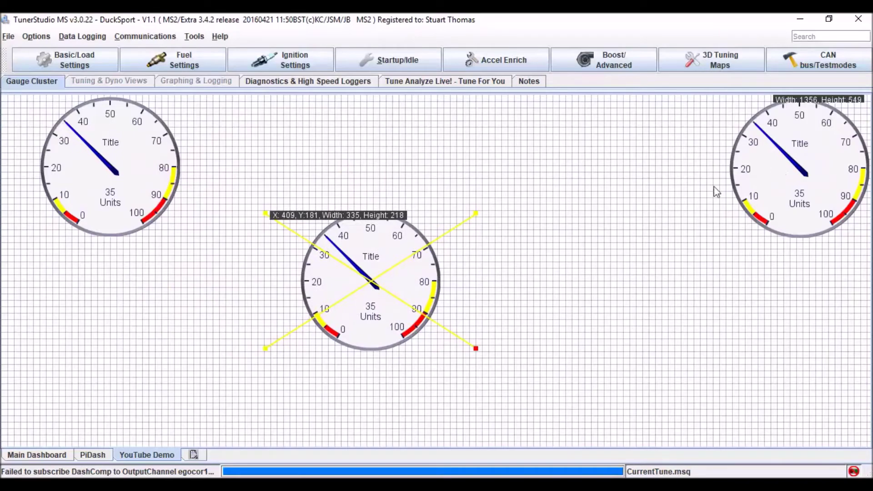
right_click(785, 172)
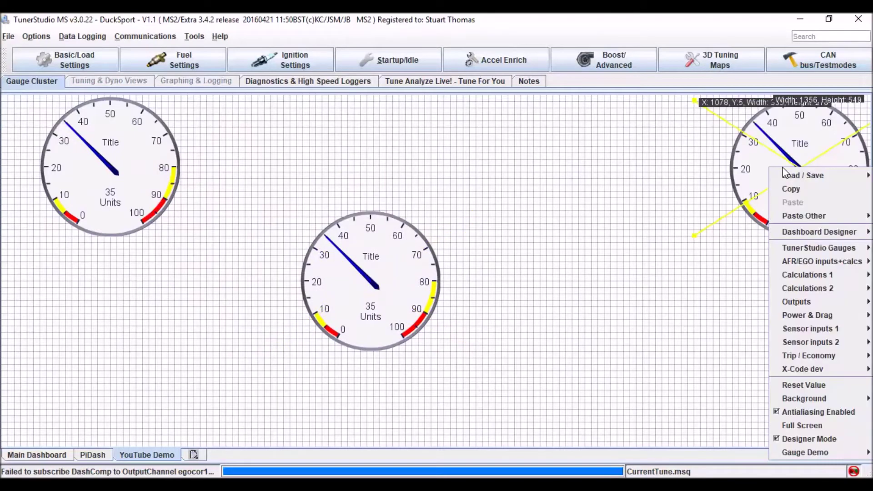
mouse_move(806, 263)
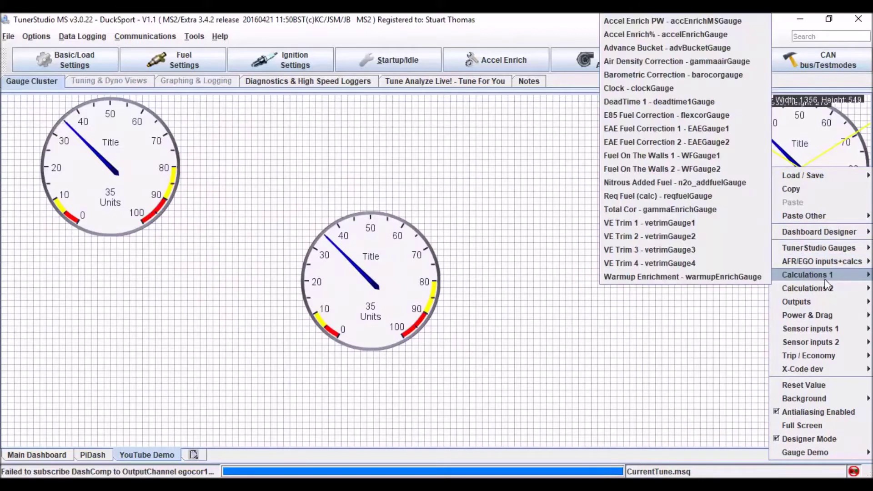
mouse_move(825, 290)
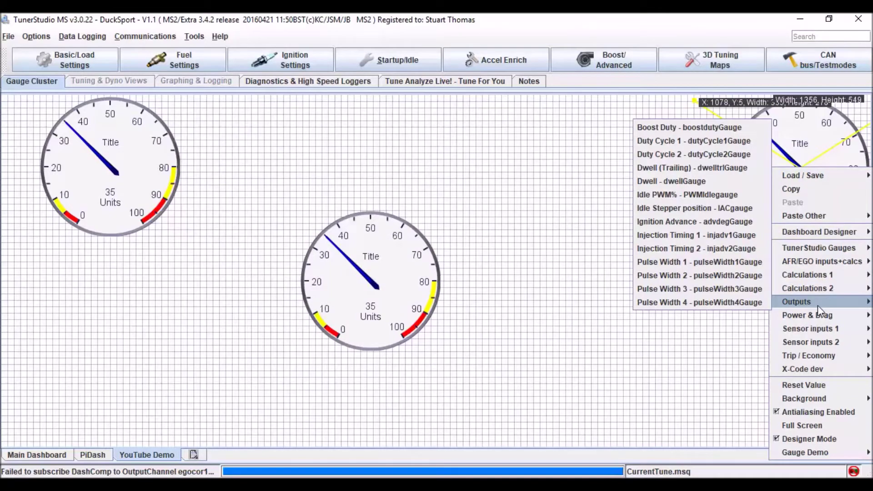
mouse_move(832, 317)
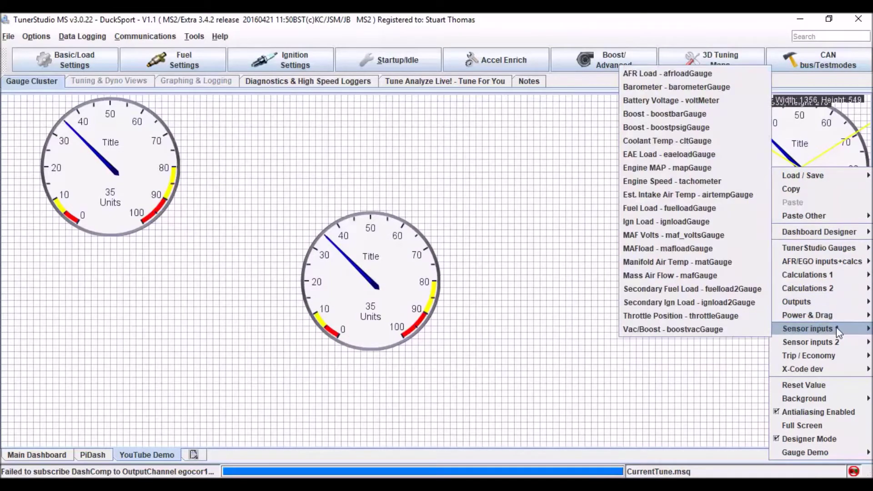
mouse_move(828, 368)
mouse_move(809, 306)
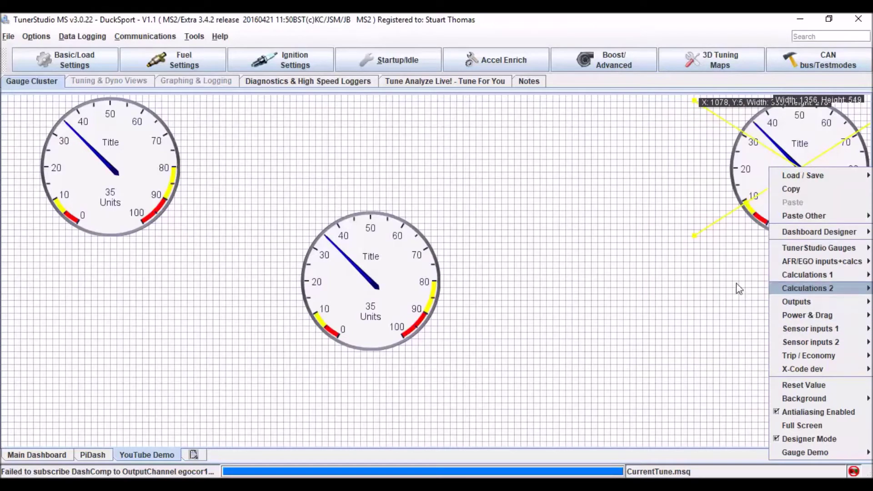
mouse_move(797, 330)
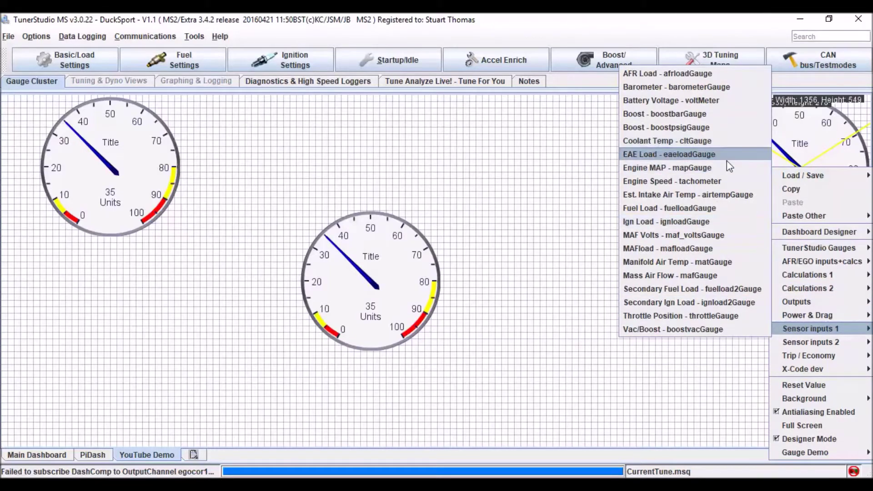
click(724, 180)
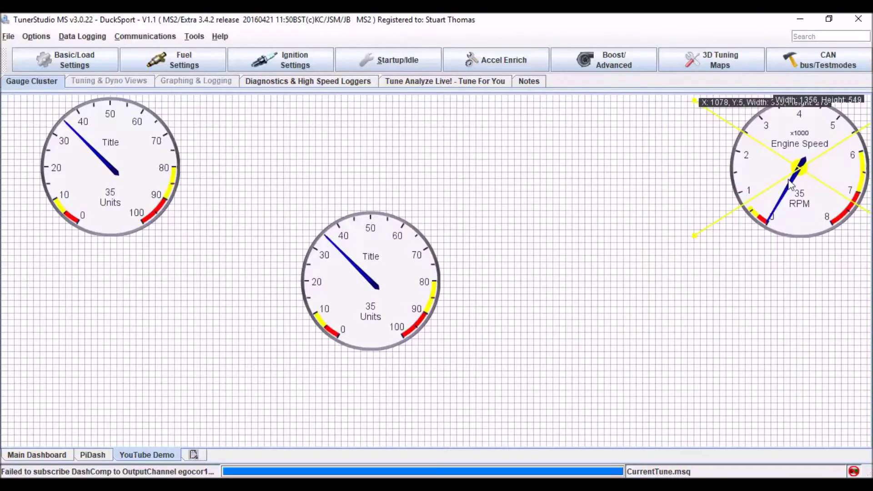
drag(796, 177, 737, 211)
right_click(737, 212)
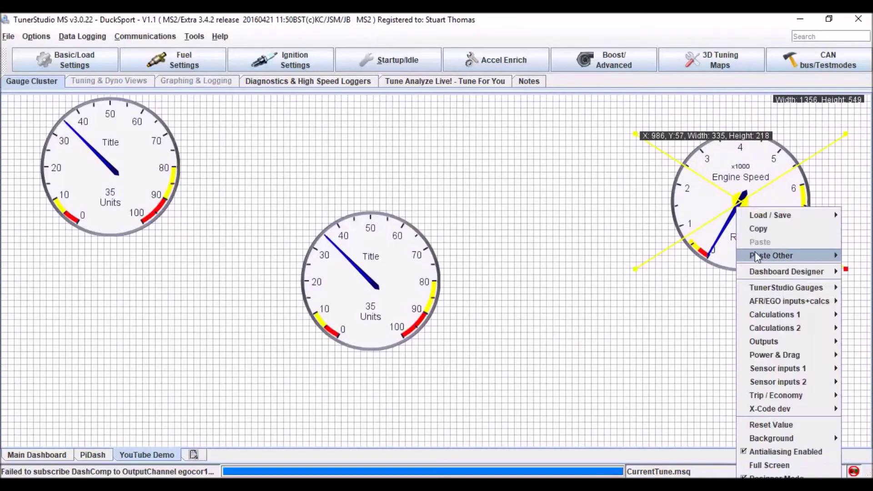
Set the Engine Speed gauge's Maximum Value to 9000 in its properties
mouse_move(757, 271)
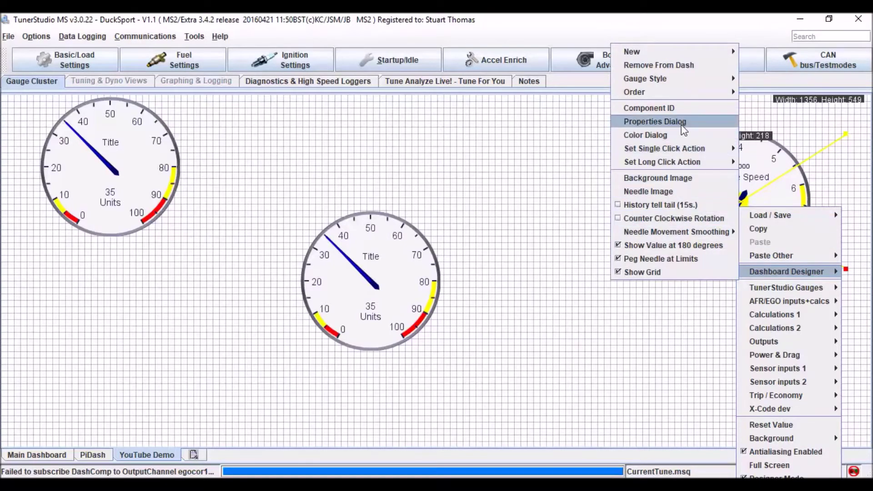
click(683, 128)
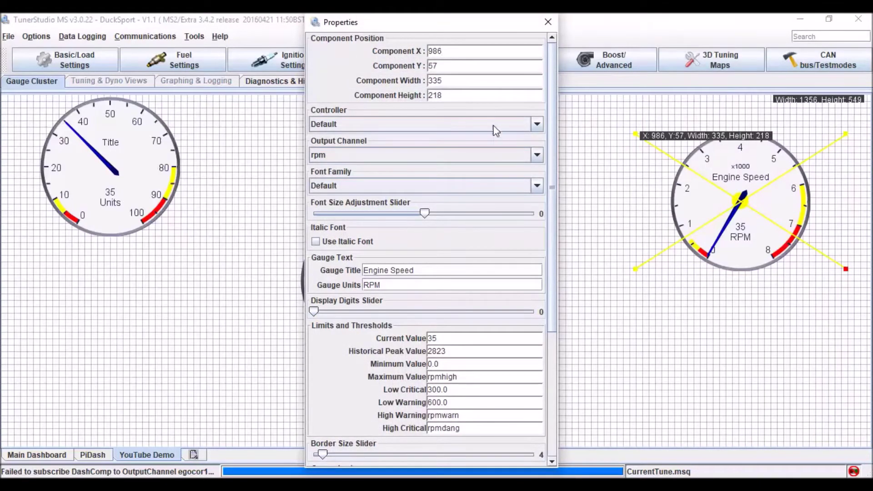
drag(552, 150, 555, 214)
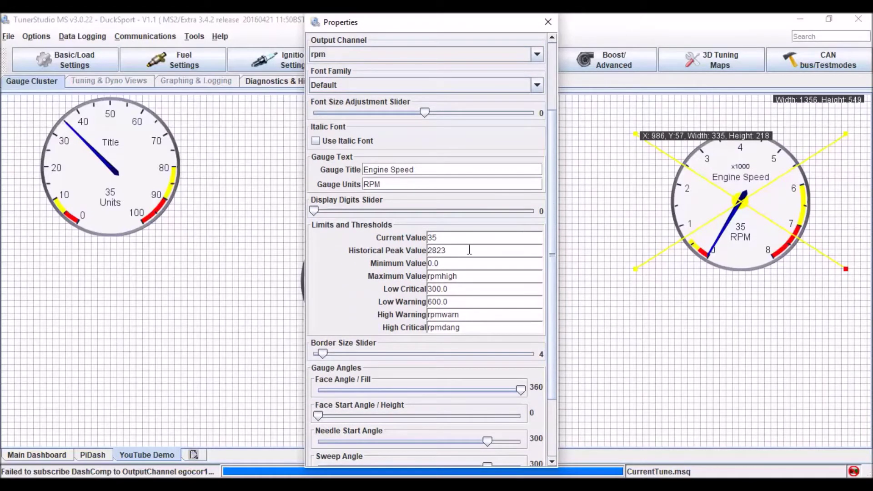
double_click(471, 275)
double_click(487, 281)
text(9000)
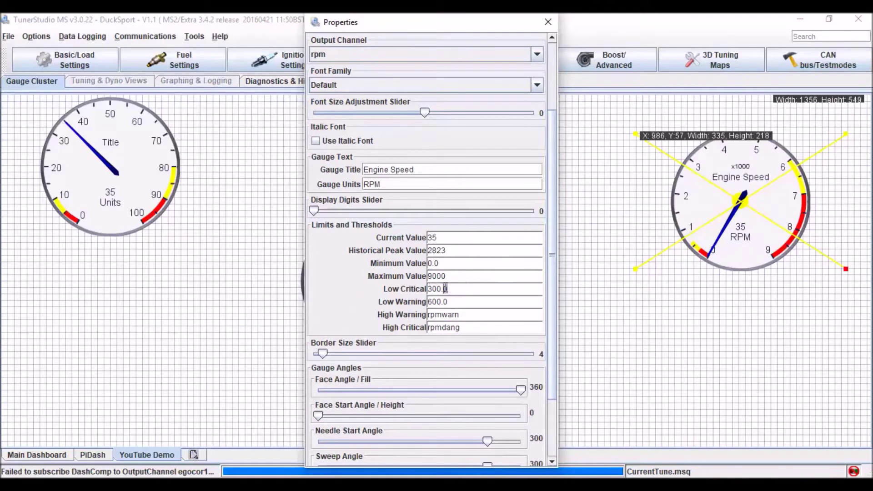
Set Low Critical and Low Warning to 0, High Critical 8500 and High Warning 7500
drag(447, 288, 421, 288)
text(0)
drag(427, 302, 468, 301)
text(0)
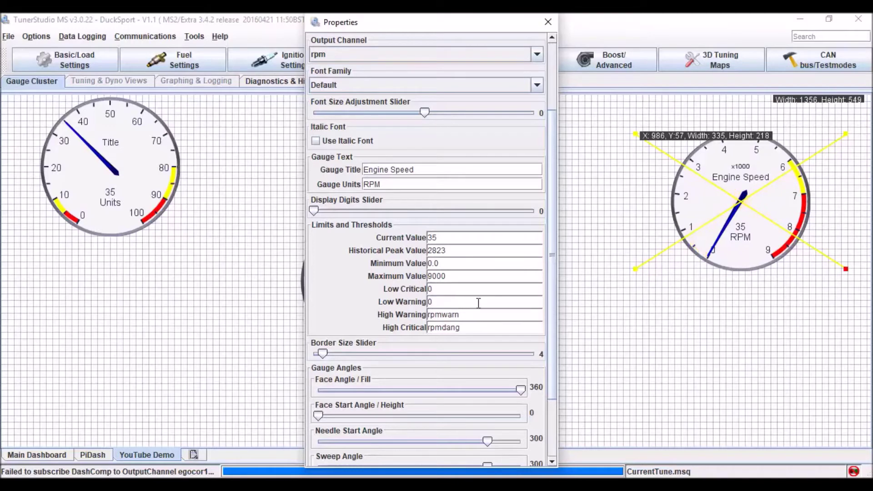
double_click(485, 315)
double_click(487, 323)
text(8500)
double_click(488, 316)
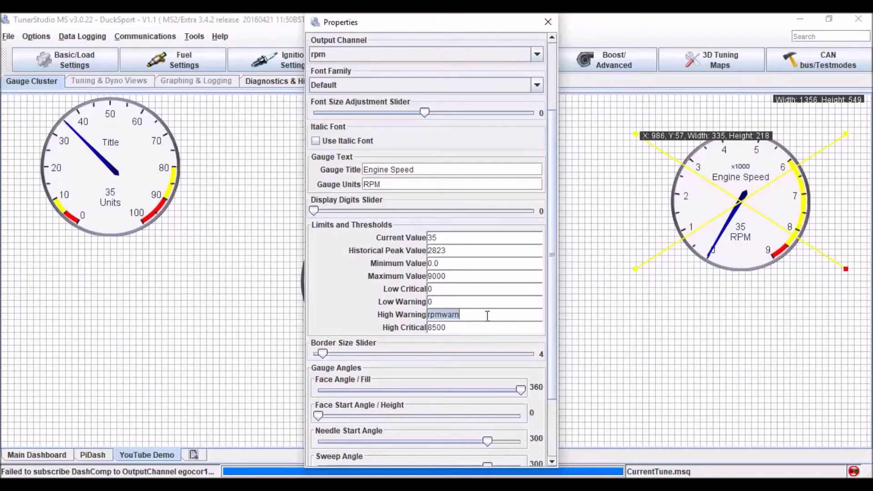
text(7500)
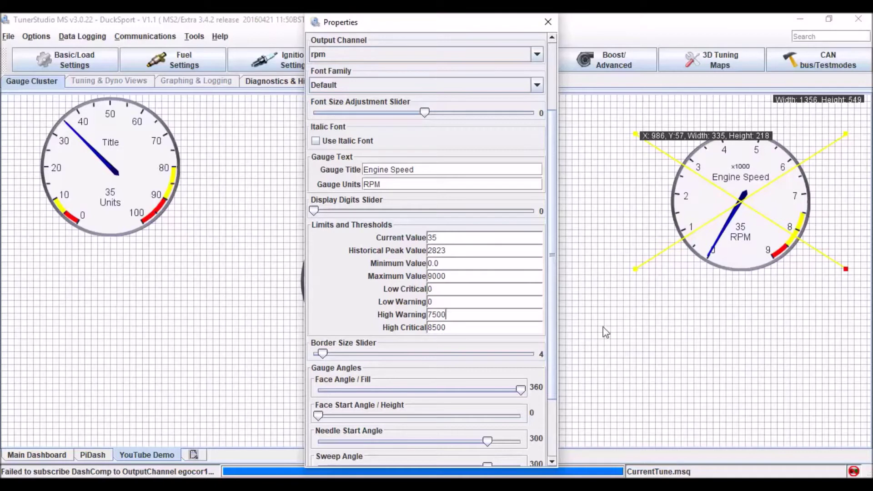
Reshape the tachometer into a cut-away dial: 220° sweep, zero at bottom, Face Angle/Fill 237
scroll(557, 324, down, 4)
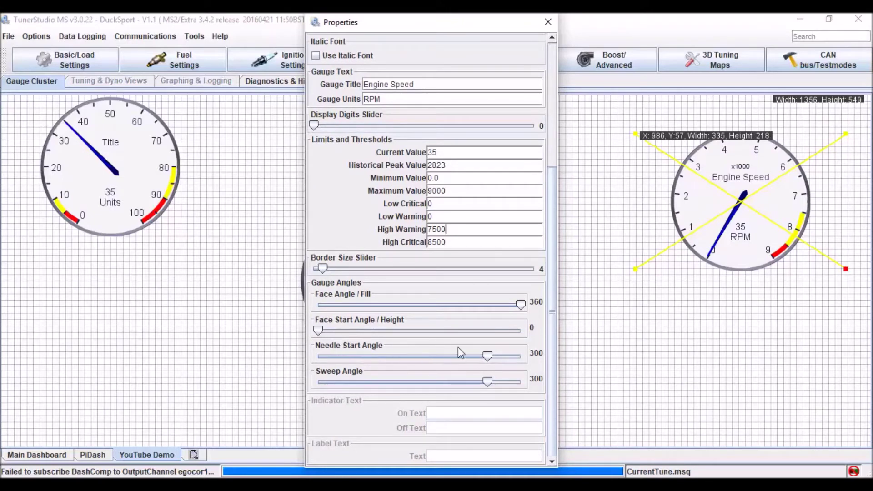
mouse_move(487, 357)
mouse_down()
mouse_move(408, 357)
mouse_move(475, 346)
mouse_up()
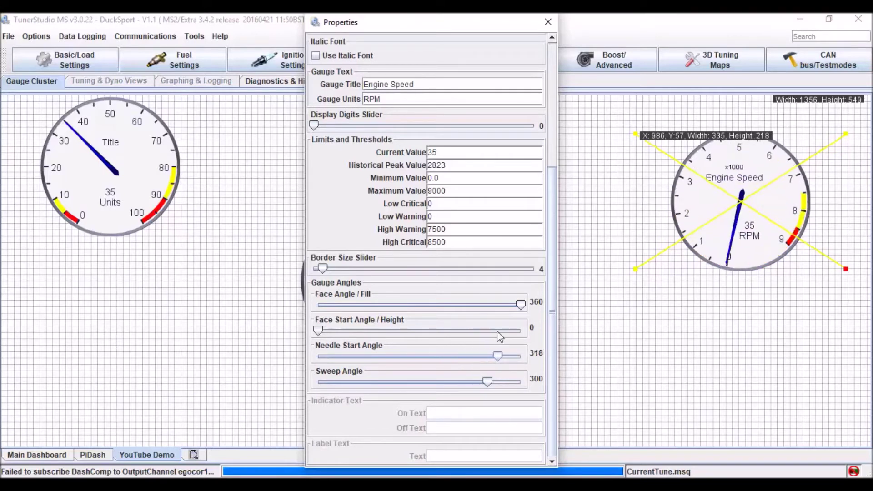
drag(498, 331, 503, 330)
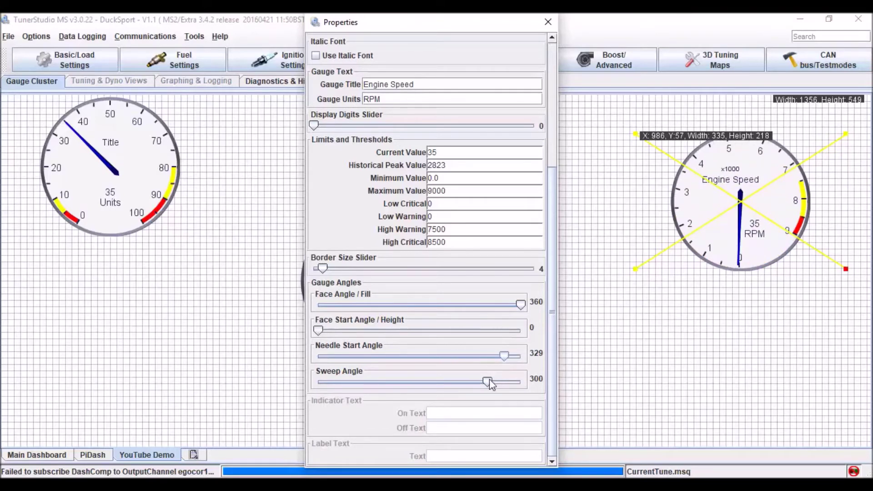
drag(488, 382, 443, 383)
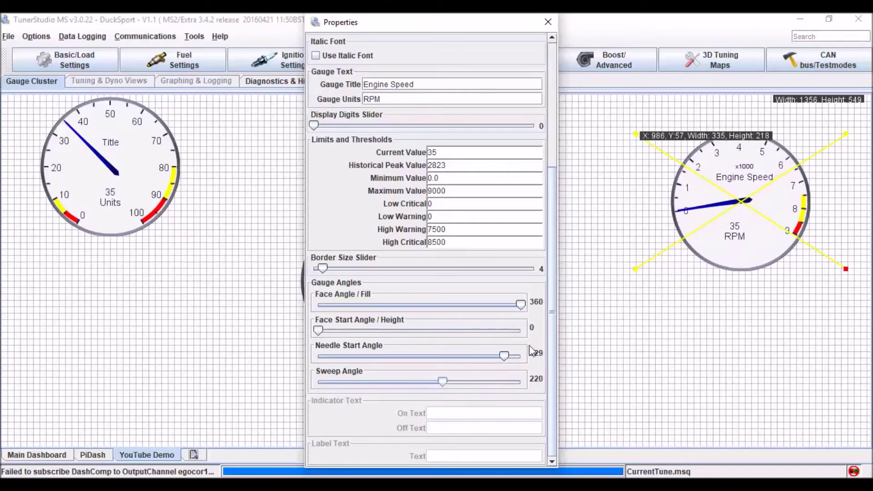
drag(504, 356, 345, 358)
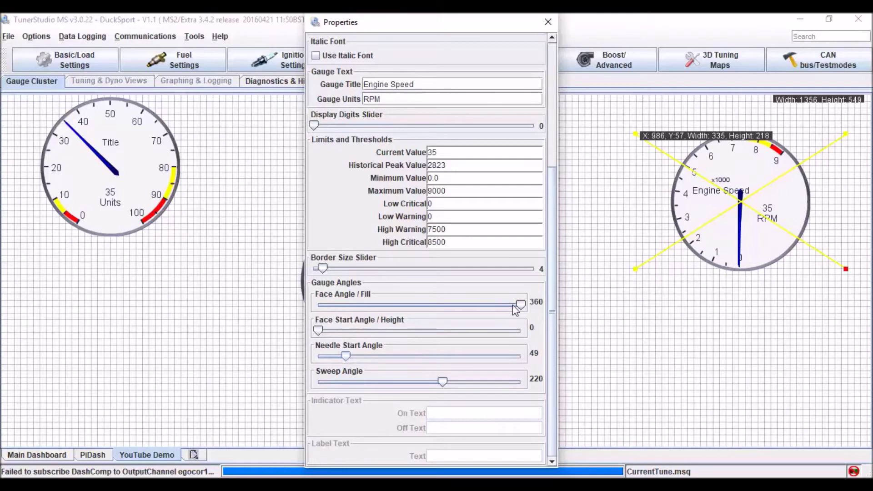
drag(520, 305, 476, 313)
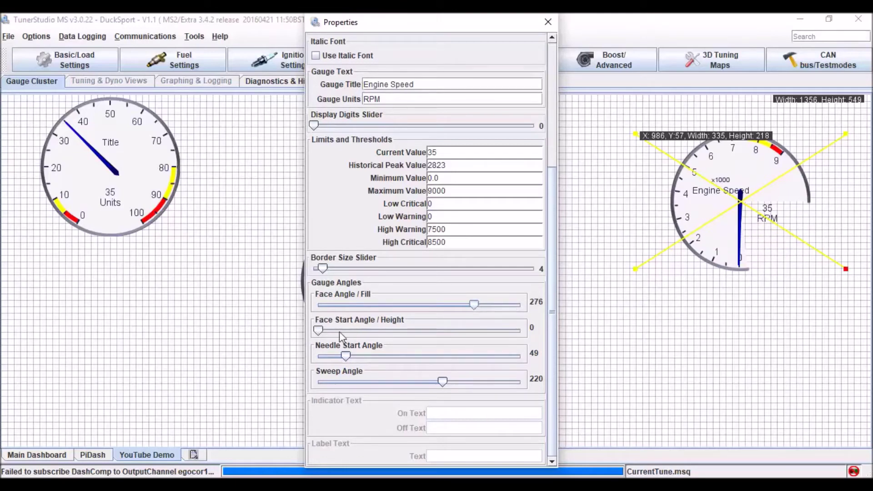
drag(315, 329, 340, 330)
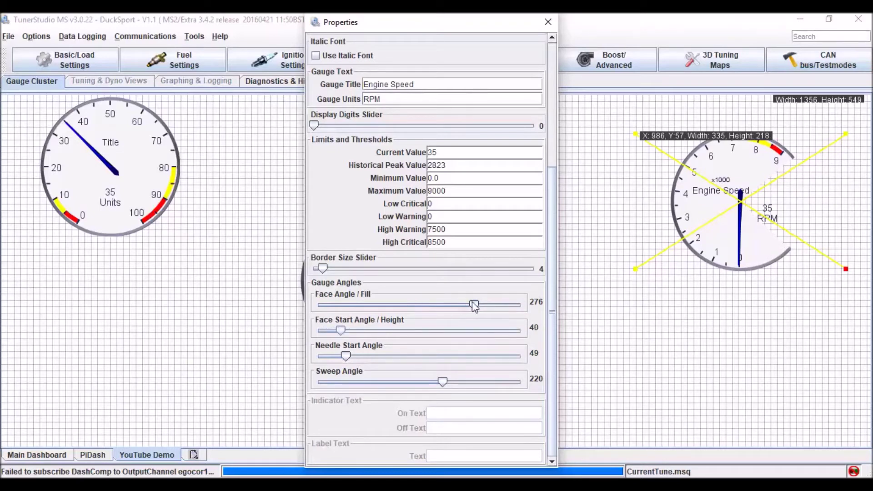
drag(475, 305, 453, 308)
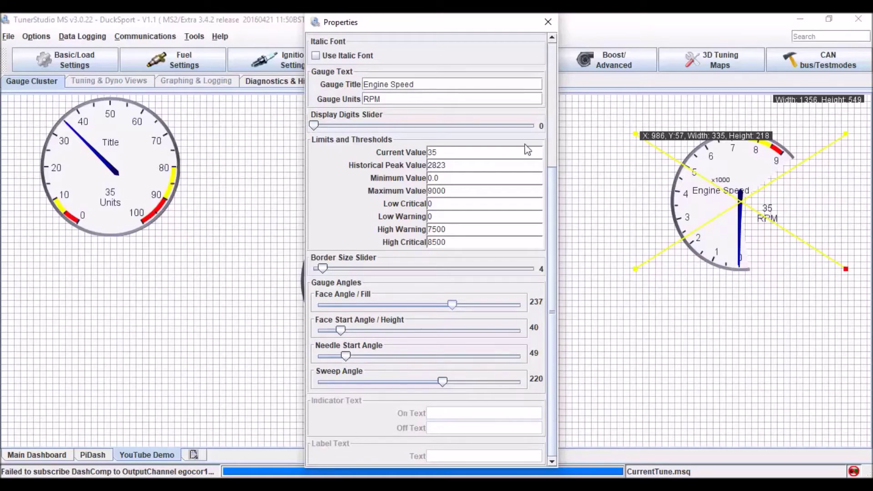
click(548, 22)
Move the Engine Speed gauge to the top-left and enlarge it considerably
drag(733, 200, 78, 159)
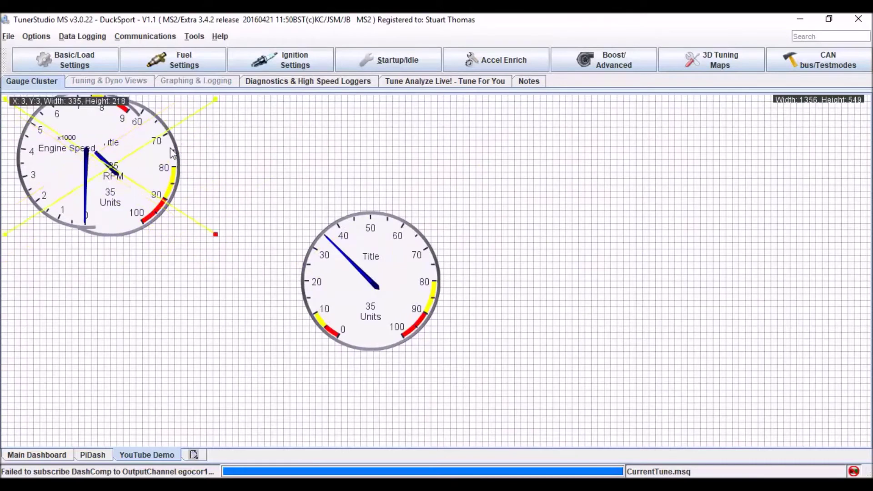
drag(172, 152, 696, 184)
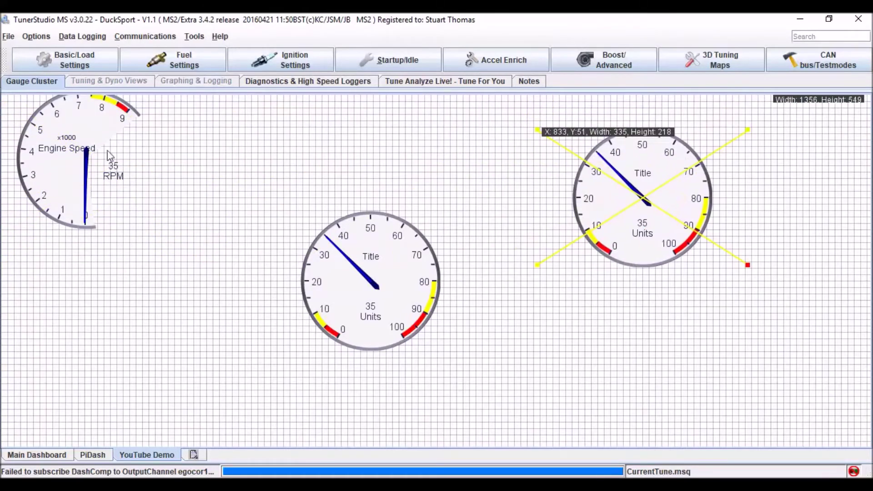
drag(109, 155, 113, 182)
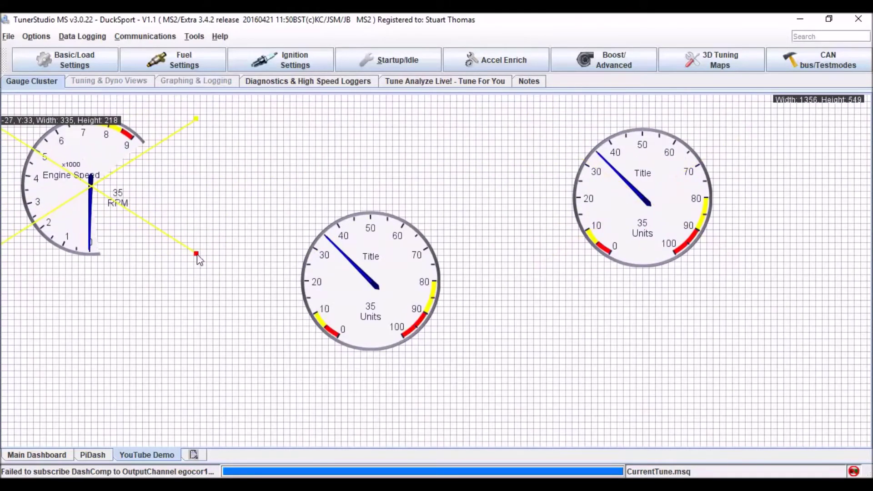
drag(197, 256, 349, 422)
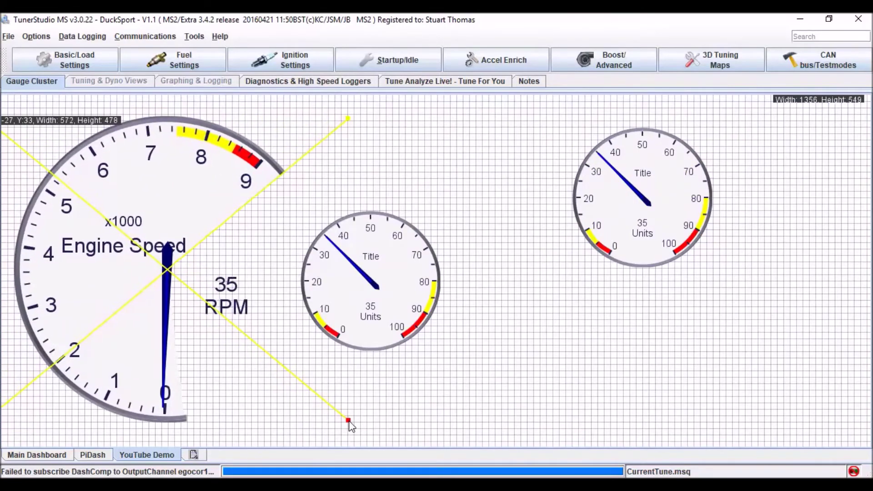
click(437, 362)
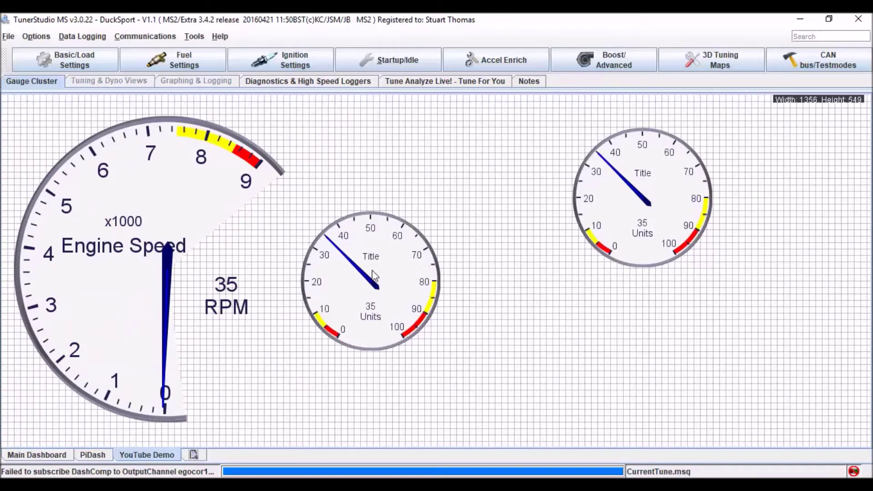
Place the small Title dial over the tachometer and bring it to the front
drag(372, 275, 263, 290)
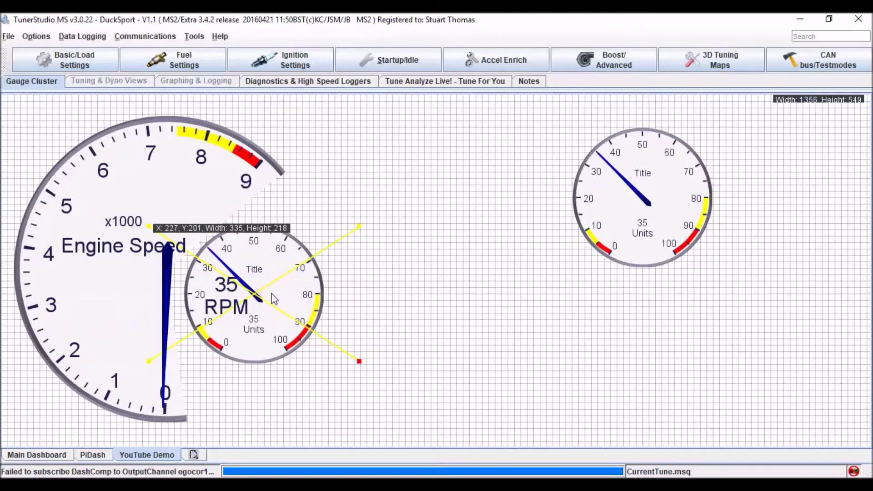
right_click(274, 299)
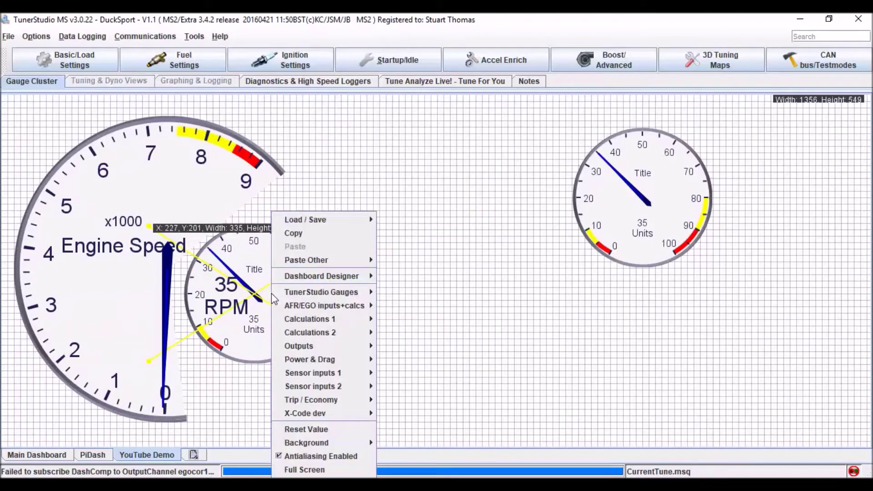
mouse_move(319, 279)
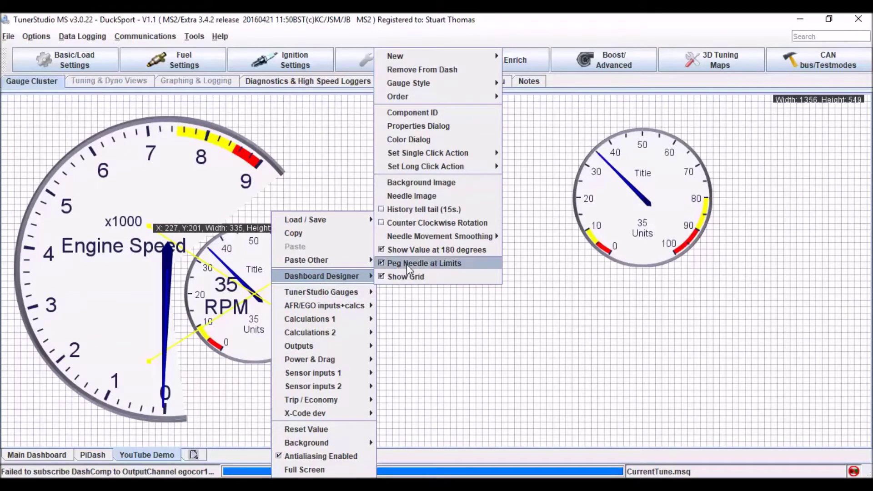
mouse_move(488, 101)
click(528, 97)
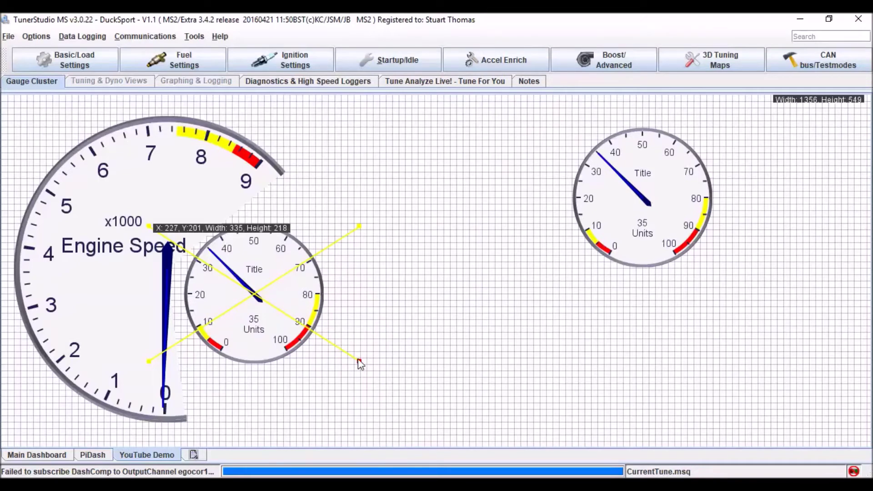
Enlarge the Title dial to about 810×461 and fine-tune both dials' positions
drag(359, 363, 511, 444)
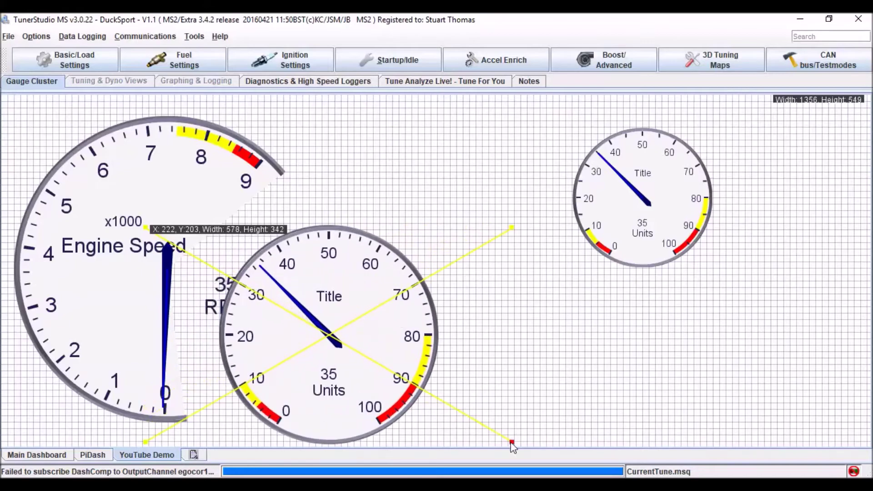
drag(383, 350, 329, 317)
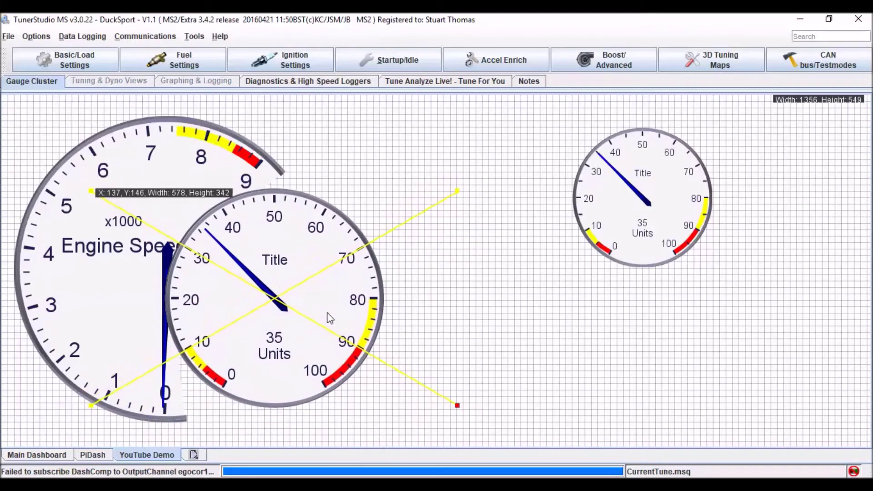
drag(457, 405, 390, 375)
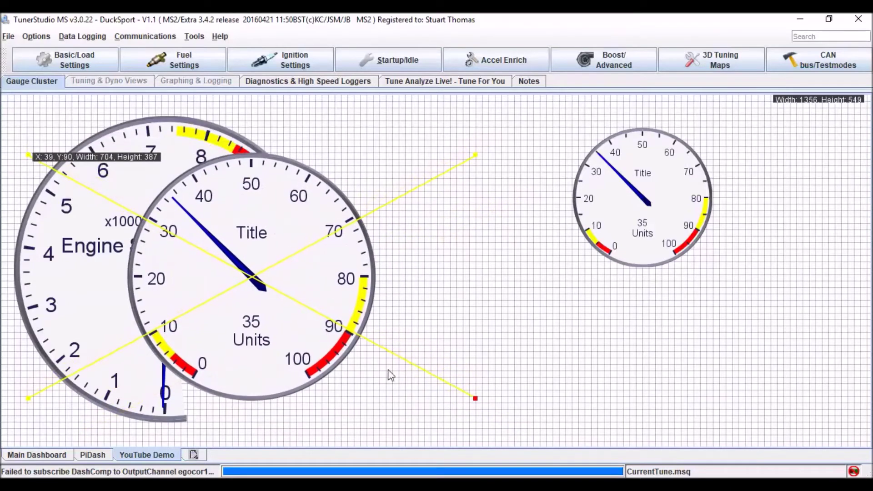
drag(478, 400, 563, 457)
mouse_move(397, 374)
mouse_down()
mouse_move(398, 389)
mouse_move(385, 389)
mouse_move(388, 375)
mouse_up()
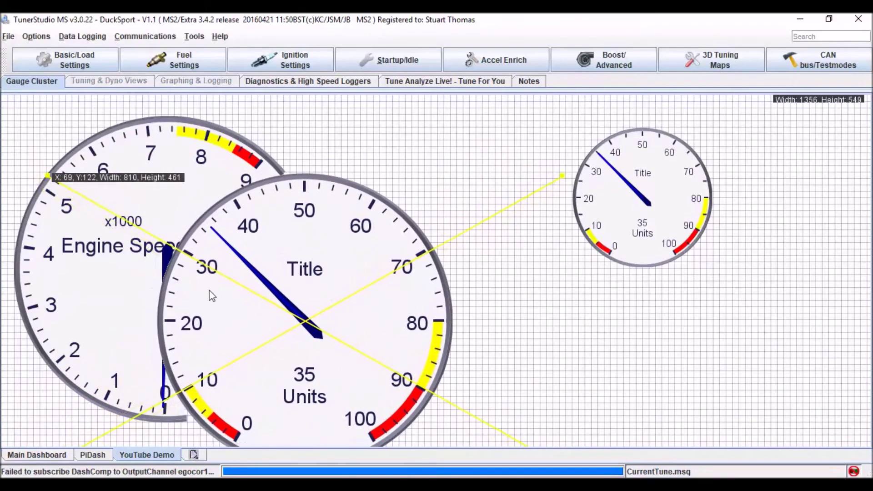
drag(183, 266, 174, 243)
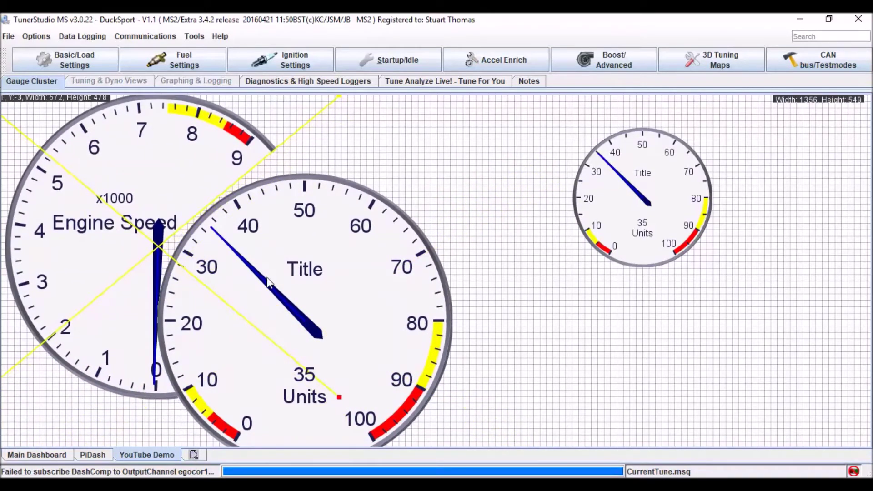
mouse_move(268, 282)
mouse_down()
mouse_move(268, 260)
mouse_move(268, 280)
mouse_up()
click(123, 275)
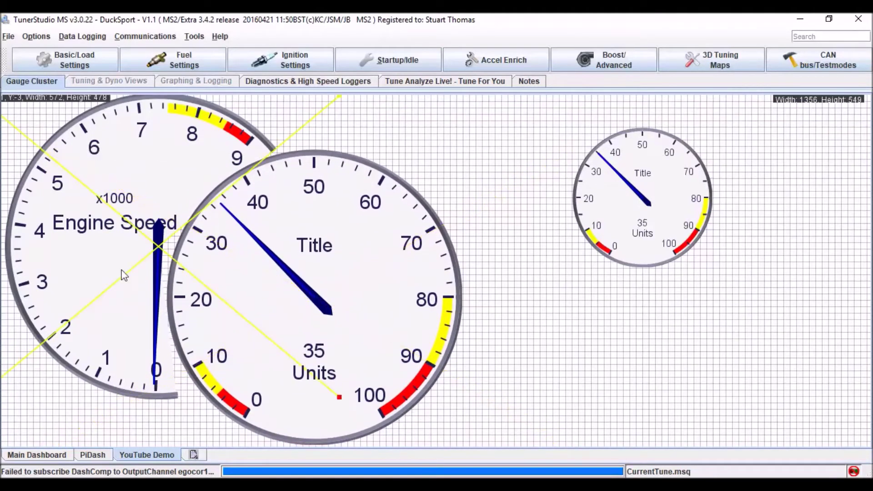
Raise the Engine Speed gauge's Face Angle/Fill from 237 to 360, keeping the border at 9
right_click(124, 275)
mouse_move(212, 278)
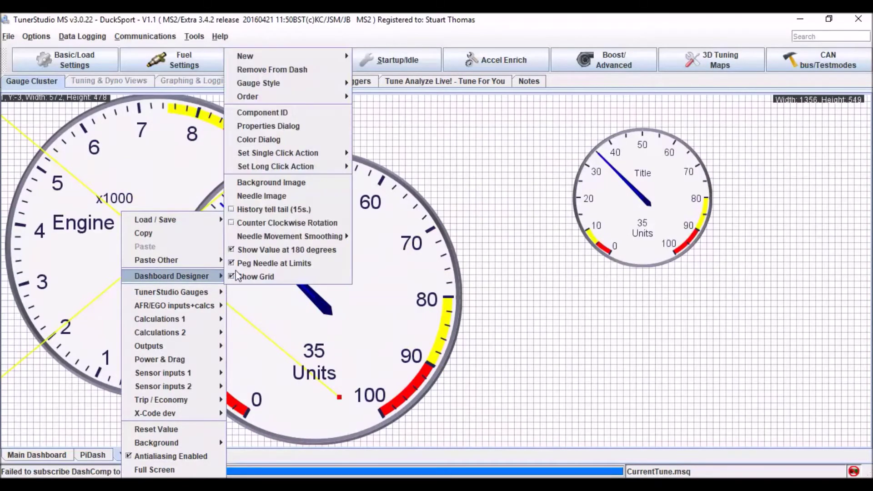
click(296, 126)
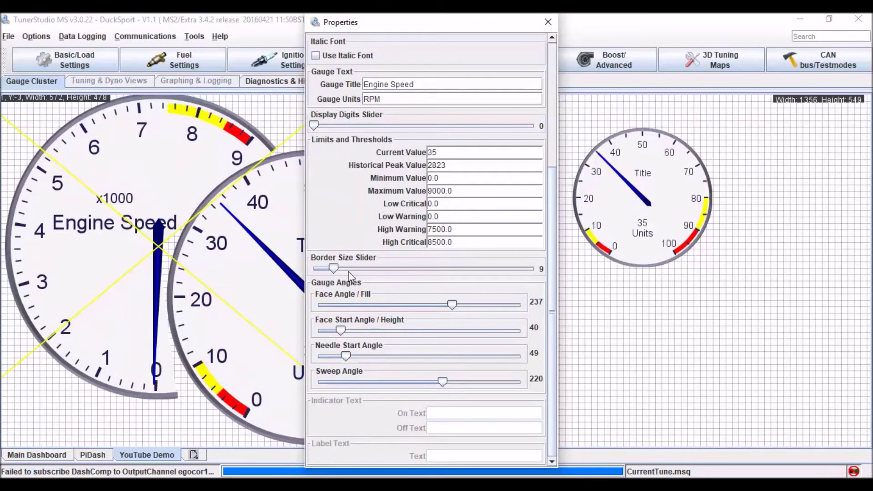
drag(336, 272, 335, 271)
drag(453, 302, 542, 291)
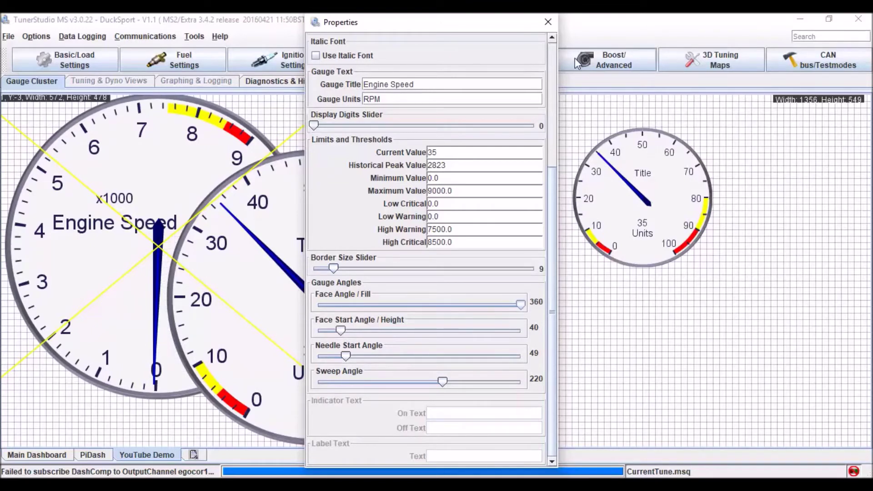
Switch the large centre Title dial to the Boost (boostpsigGauge) input, reading -14.7 psig
click(548, 23)
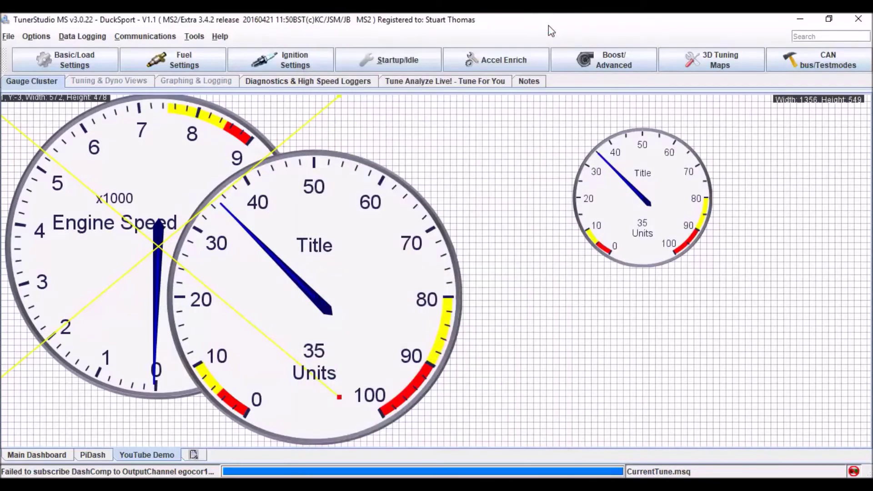
right_click(359, 290)
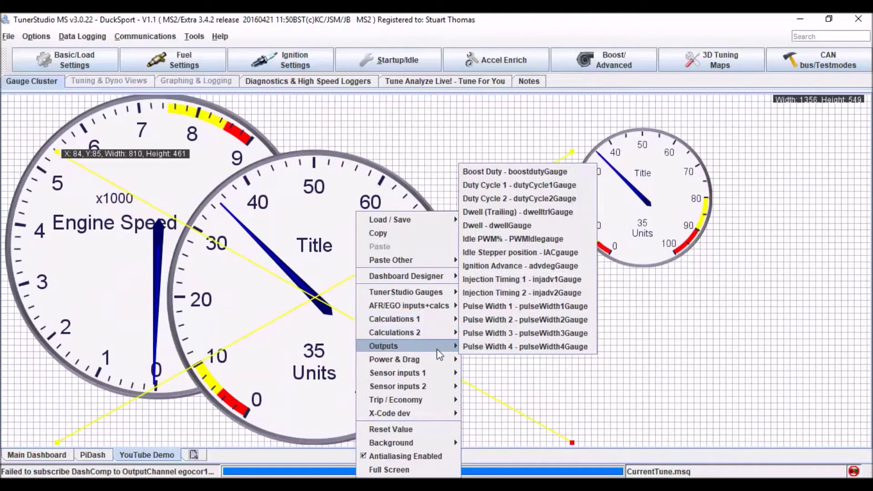
mouse_move(438, 378)
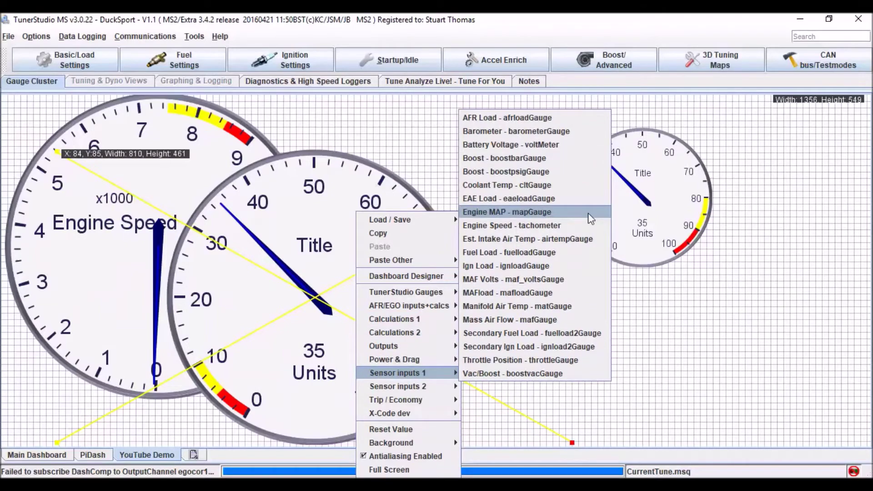
click(589, 175)
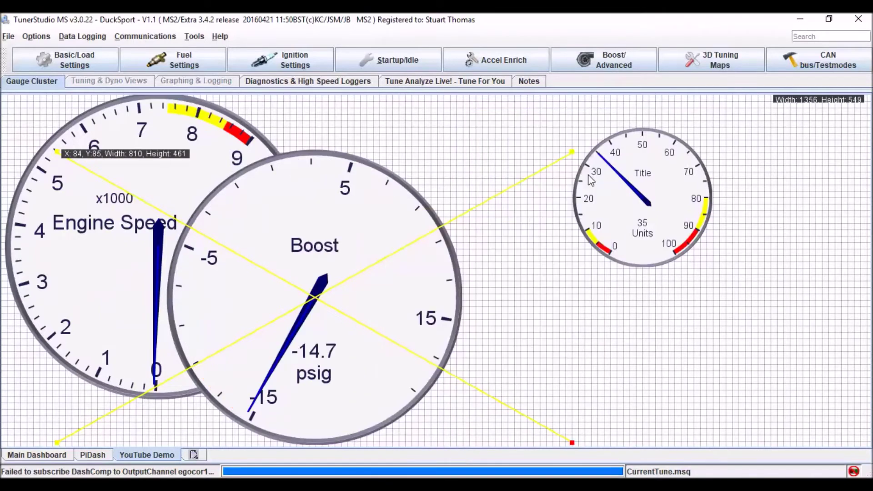
right_click(360, 275)
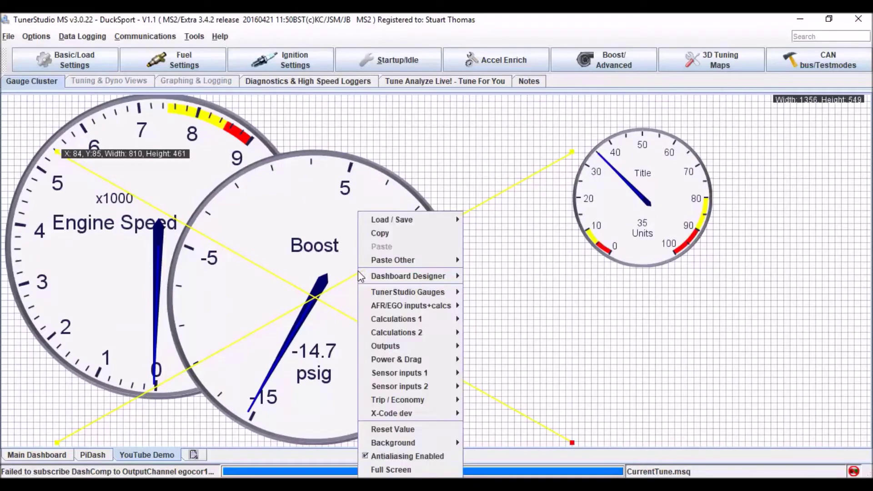
mouse_move(386, 277)
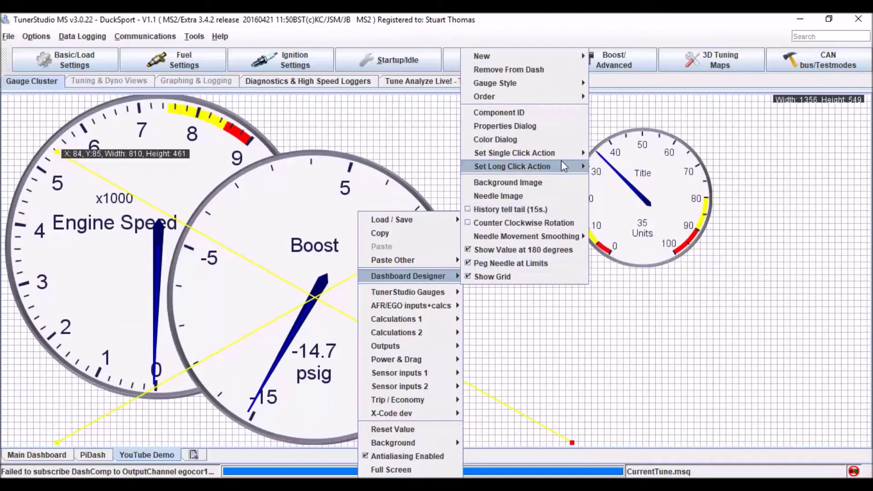
In the Boost gauge properties, set High Warning to 15 and High Critical to 16
click(575, 123)
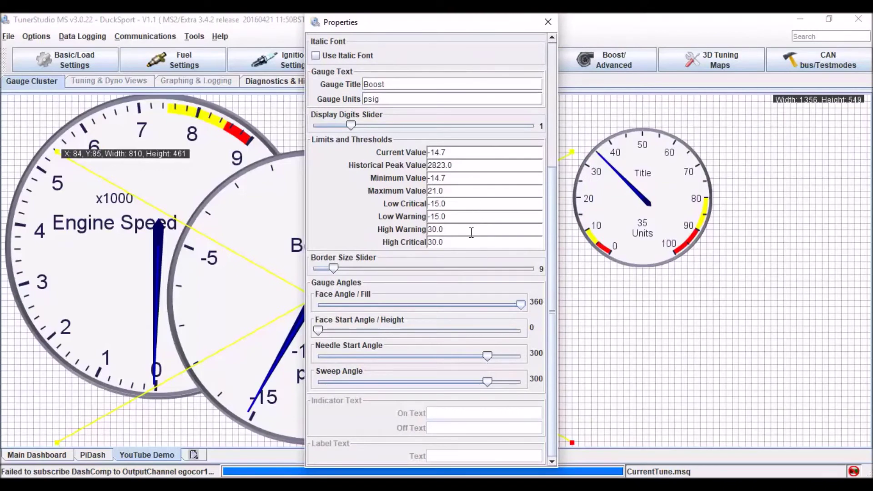
double_click(592, 236)
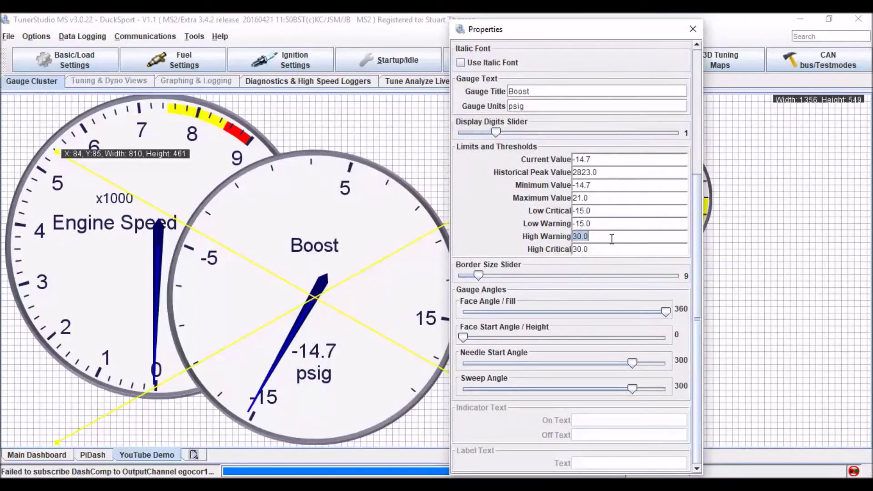
text(15)
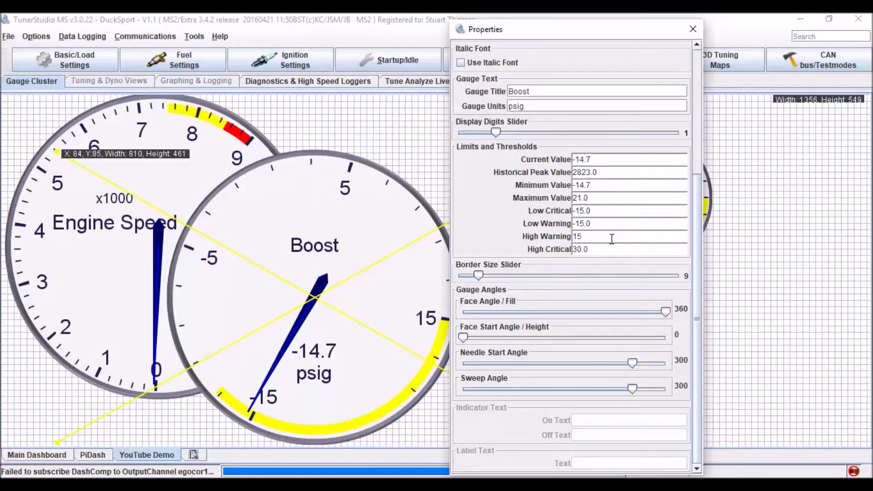
key(Tab)
text(16)
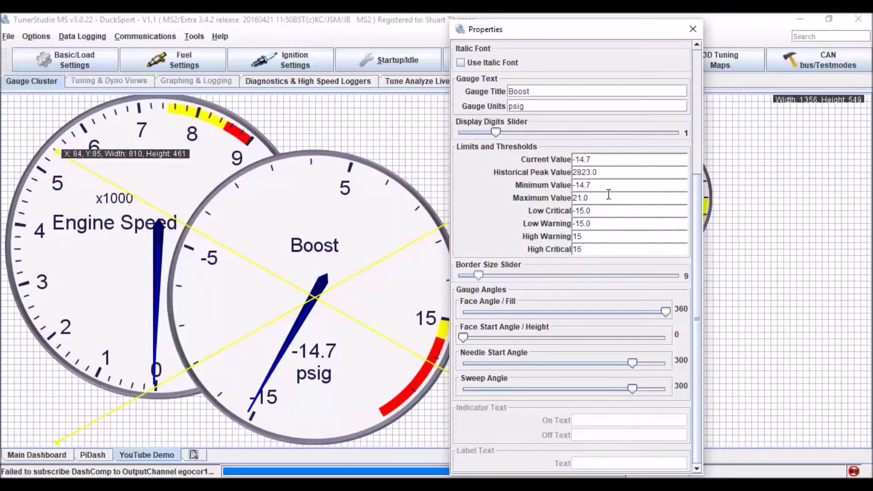
click(689, 35)
Convert the small right-hand Title dial to Coolant Temp (cltGauge) and nudge it up-left
right_click(643, 194)
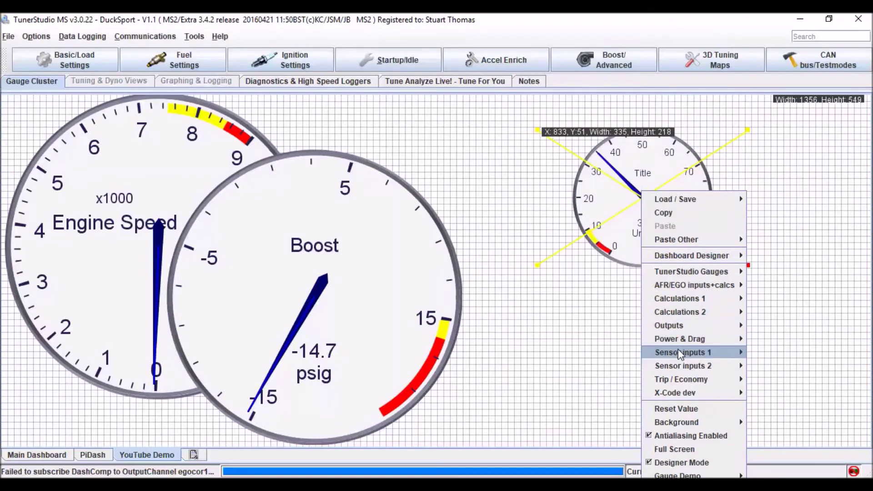
mouse_move(680, 339)
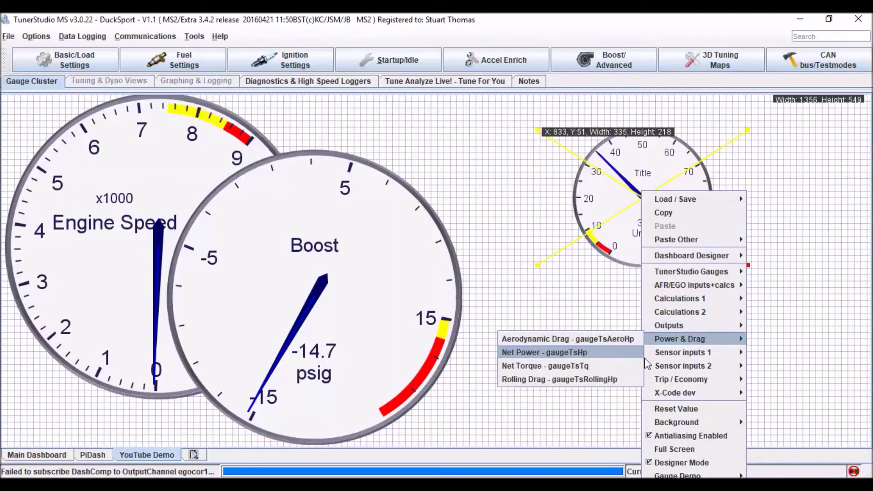
mouse_move(648, 353)
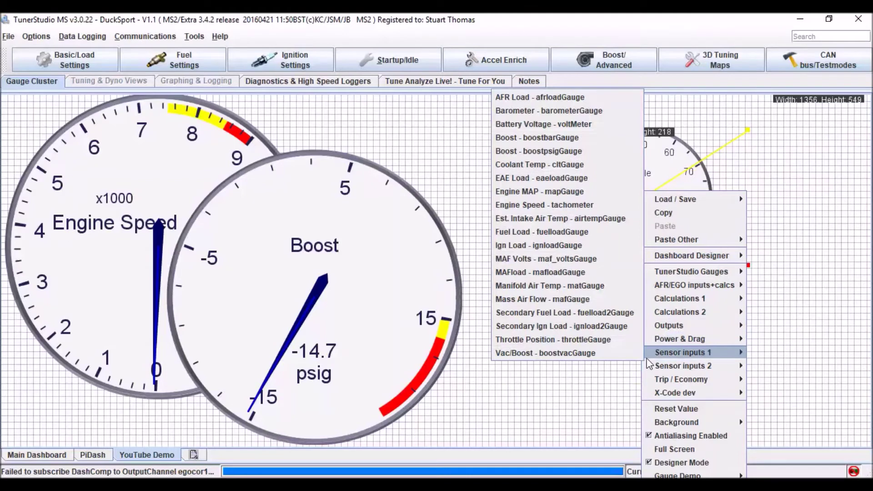
click(612, 169)
mouse_move(631, 192)
mouse_down()
mouse_move(628, 157)
mouse_move(628, 176)
mouse_up()
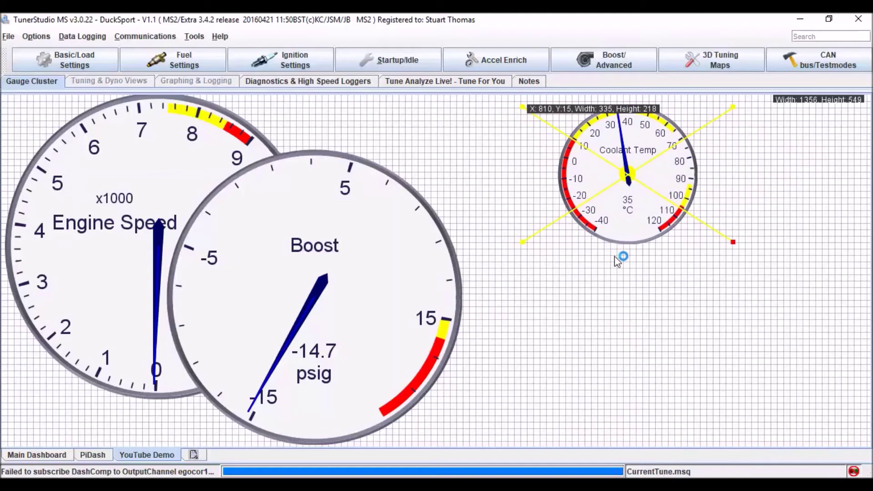
right_click(628, 288)
Add a new Analog Dial Basic gauge and move it below the Coolant Temp dial
mouse_move(681, 281)
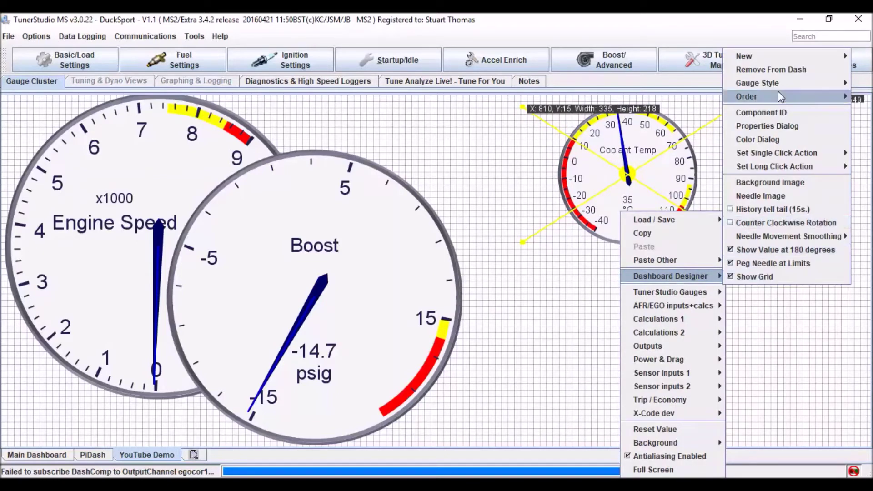
mouse_move(786, 56)
click(700, 55)
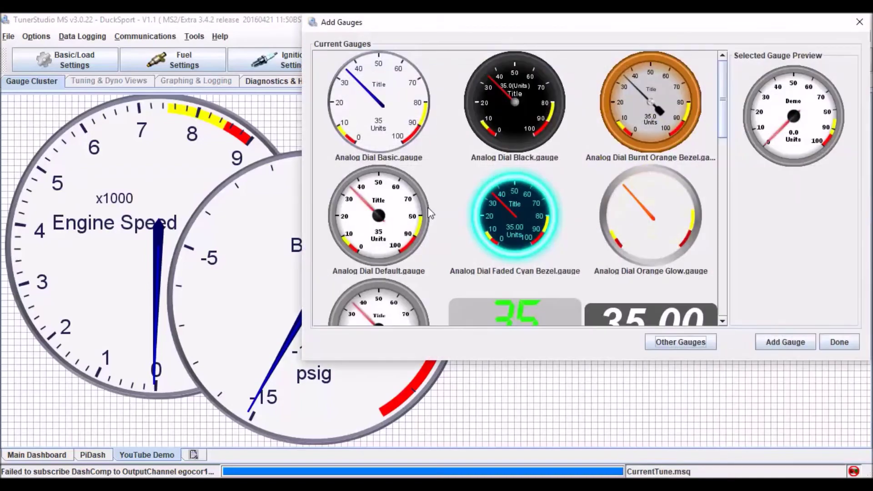
click(405, 139)
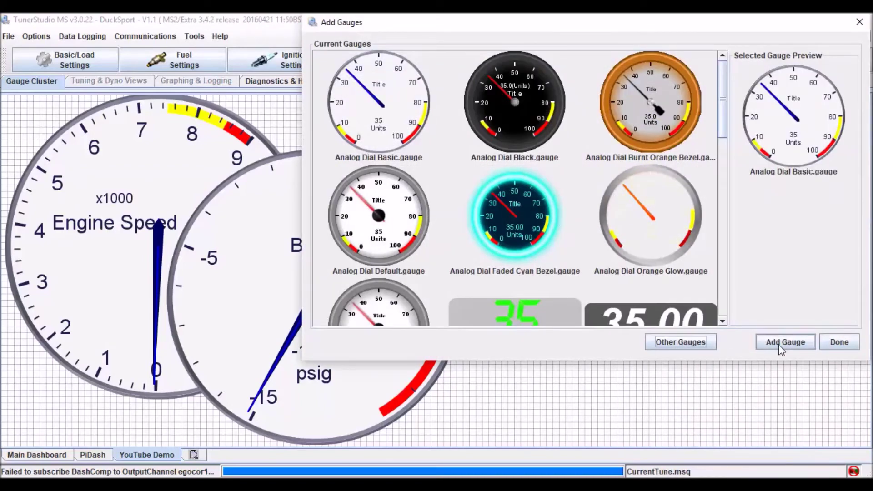
click(780, 345)
click(839, 342)
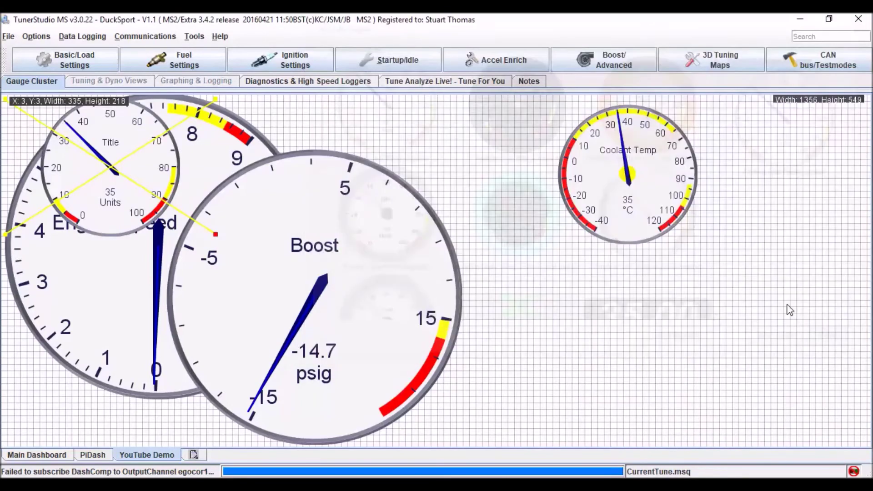
drag(119, 160, 639, 334)
Make the new dial a Battery Voltage gauge and place it beside Coolant Temp
right_click(638, 335)
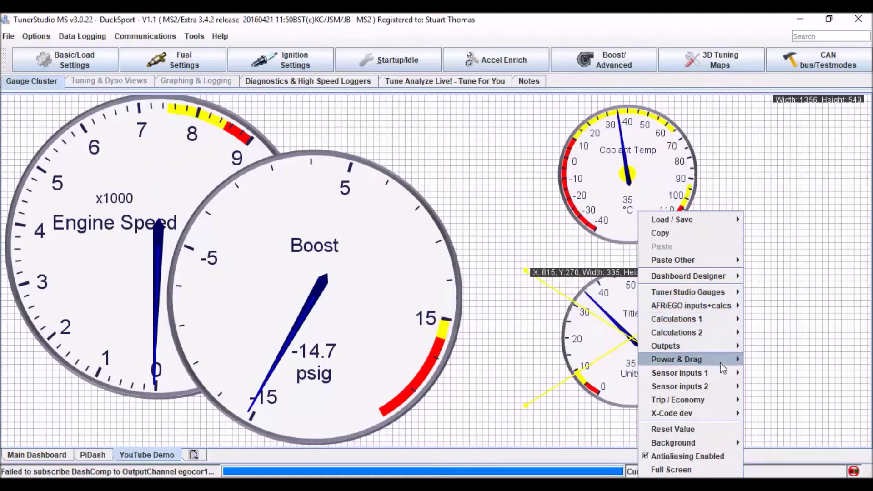
mouse_move(725, 374)
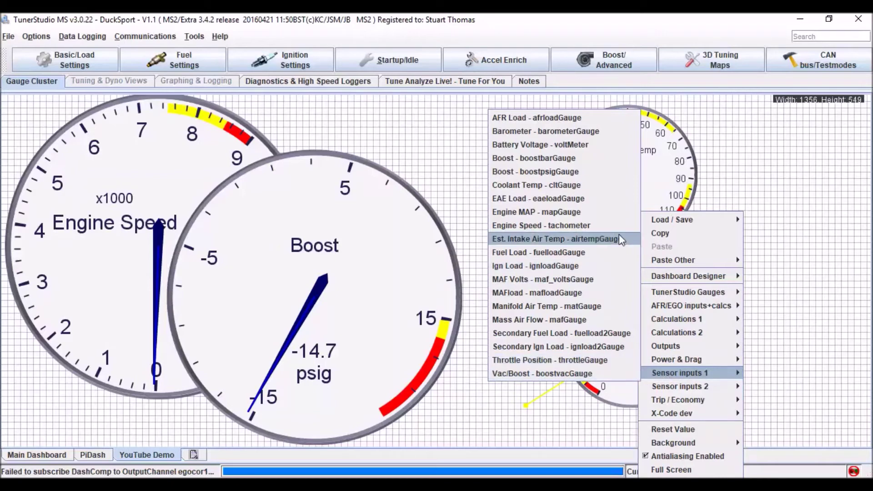
click(604, 144)
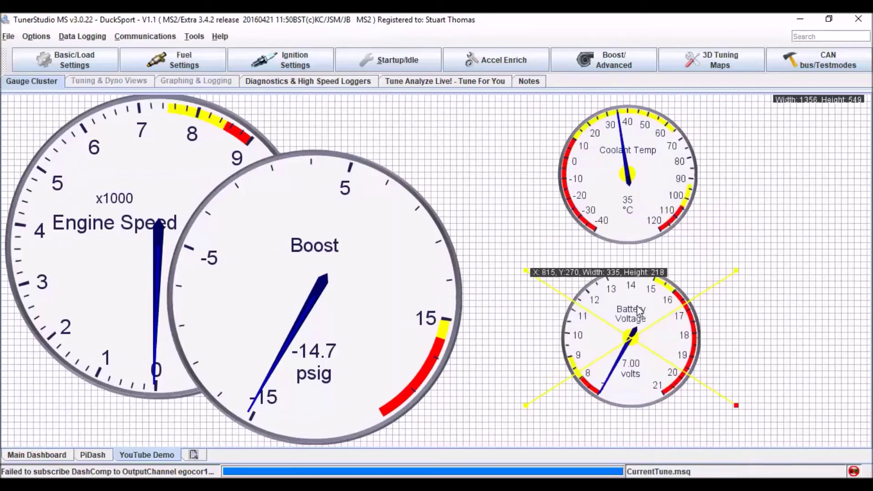
drag(644, 324, 816, 160)
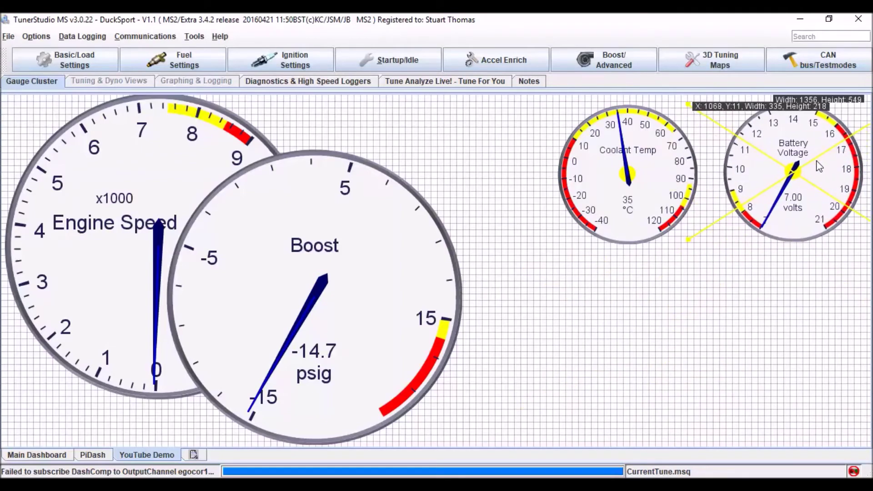
right_click(561, 327)
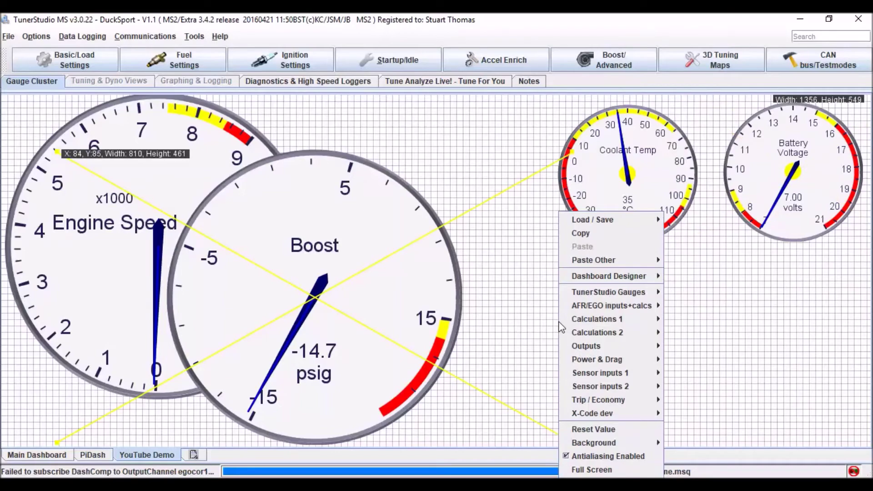
Add a Vertical Dashed Bar Green gauge to the dashboard
mouse_move(636, 277)
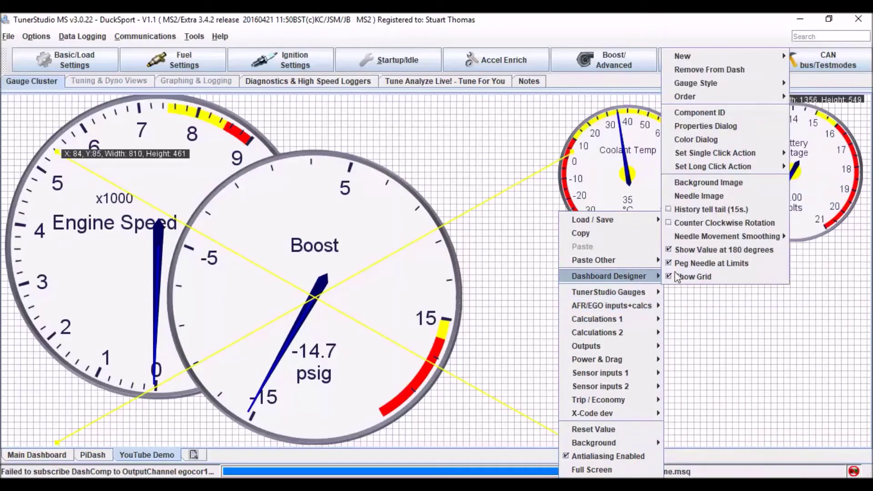
mouse_move(775, 63)
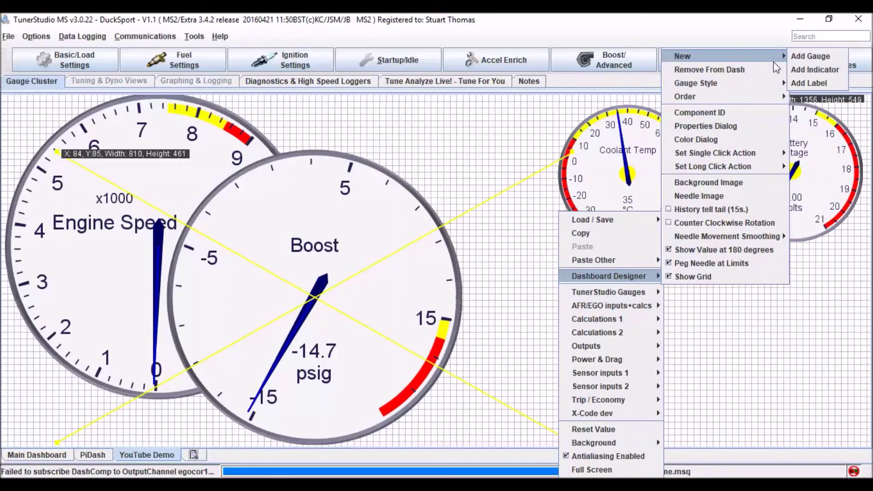
click(794, 58)
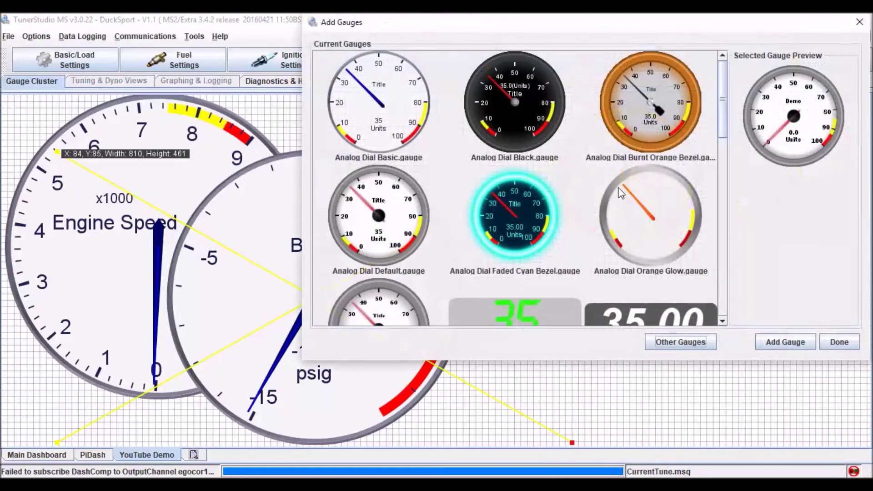
drag(725, 122, 721, 253)
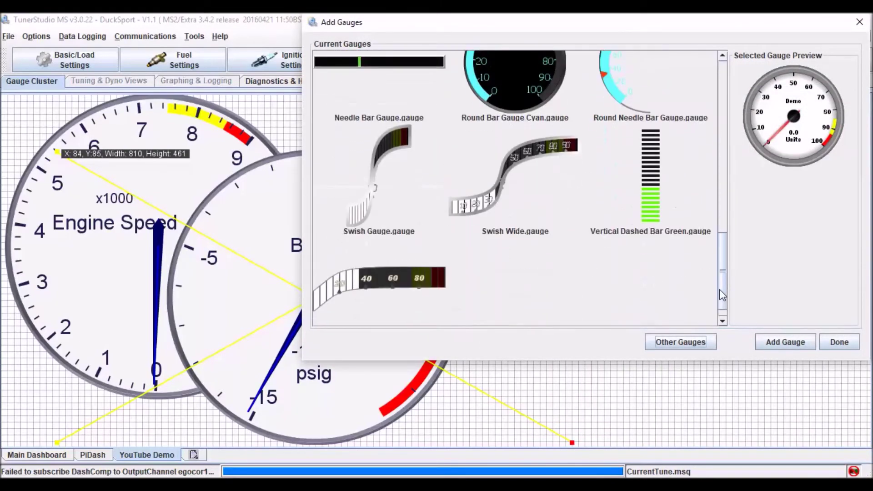
click(652, 202)
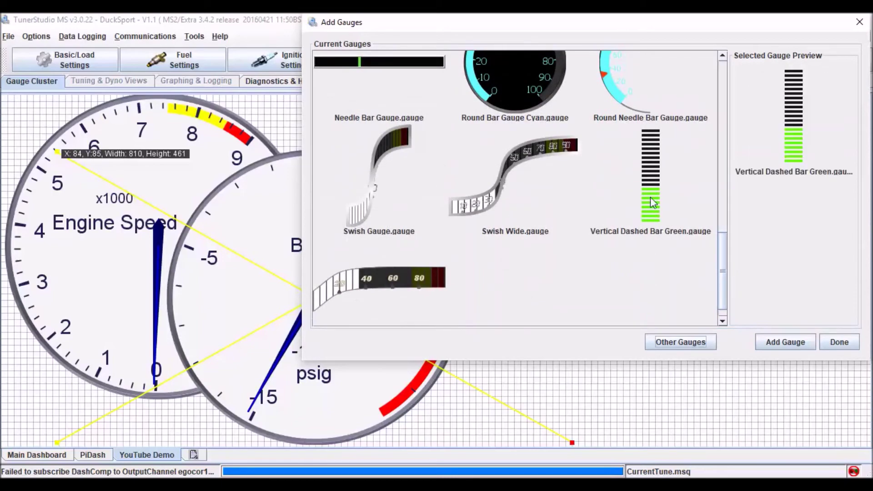
click(775, 342)
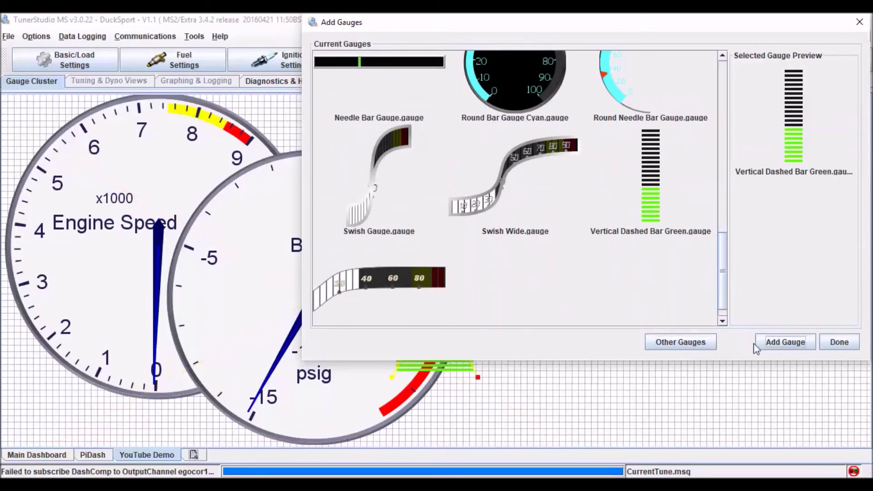
click(838, 342)
Position the bar right of the Boost dial and stretch it narrow and full height
drag(458, 290, 533, 253)
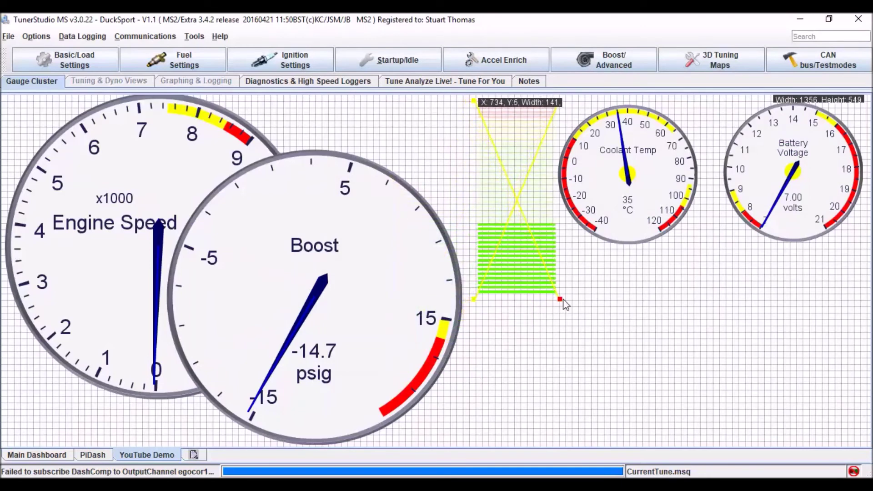
drag(559, 299, 532, 443)
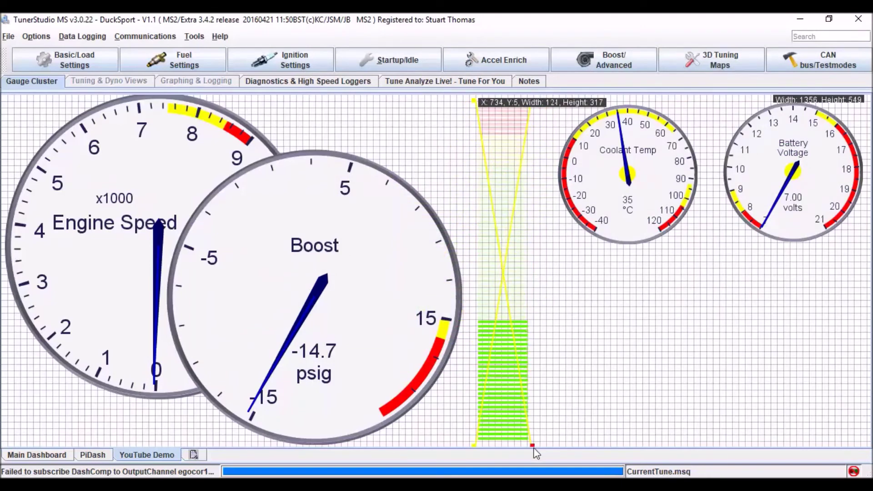
mouse_move(505, 389)
mouse_down()
mouse_move(513, 382)
mouse_move(506, 376)
mouse_up()
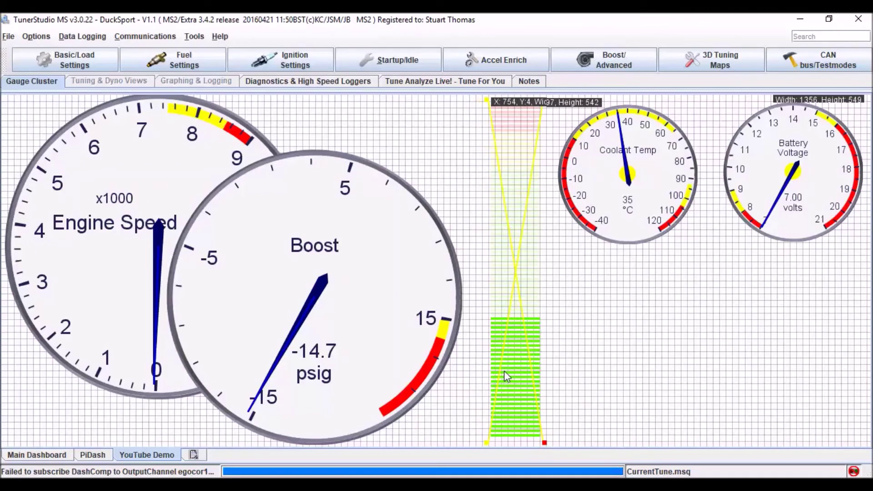
drag(502, 334, 502, 332)
right_click(502, 331)
Set the vertical bar gauge to show Throttle Position
mouse_move(572, 318)
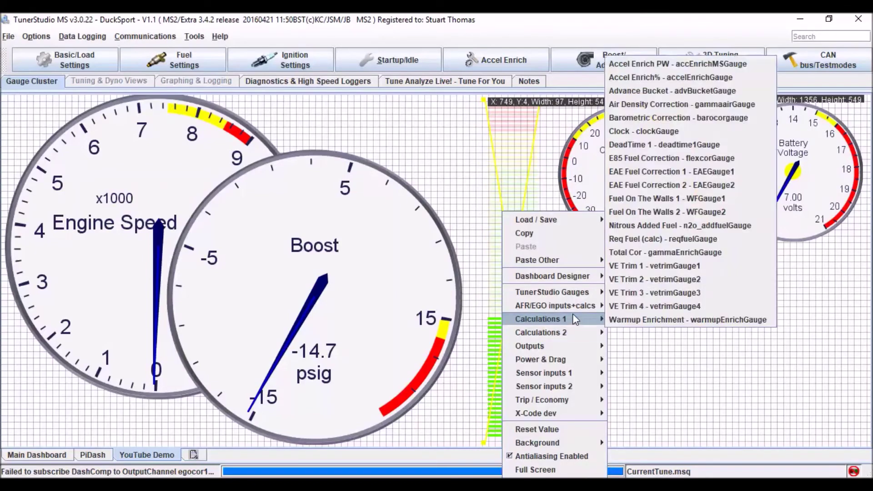
mouse_move(584, 373)
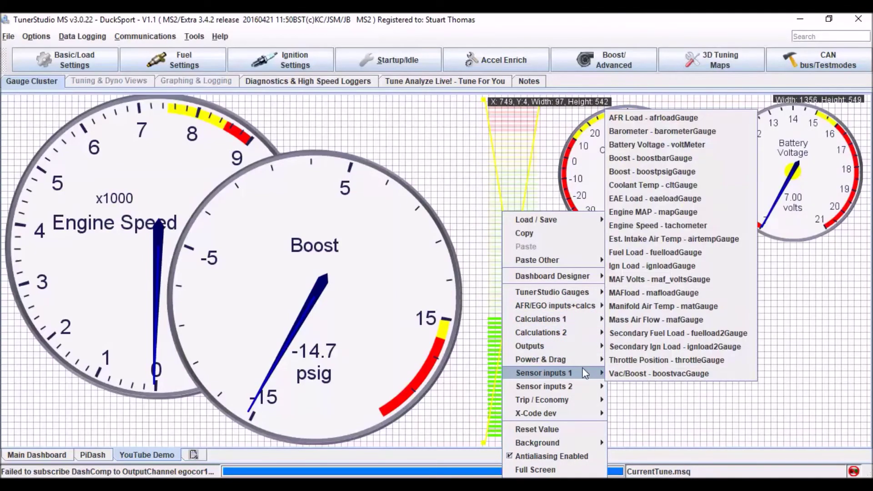
click(671, 361)
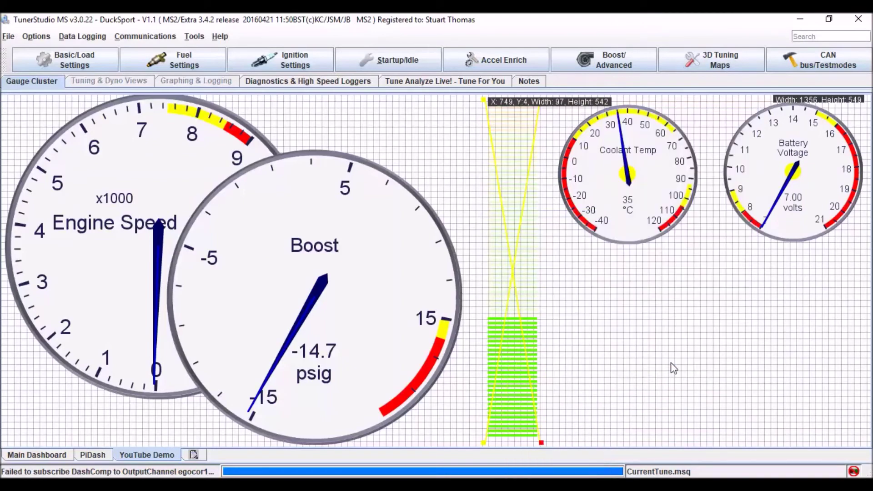
Change the throttle gauge's High Critical threshold to 95 in its properties
right_click(527, 310)
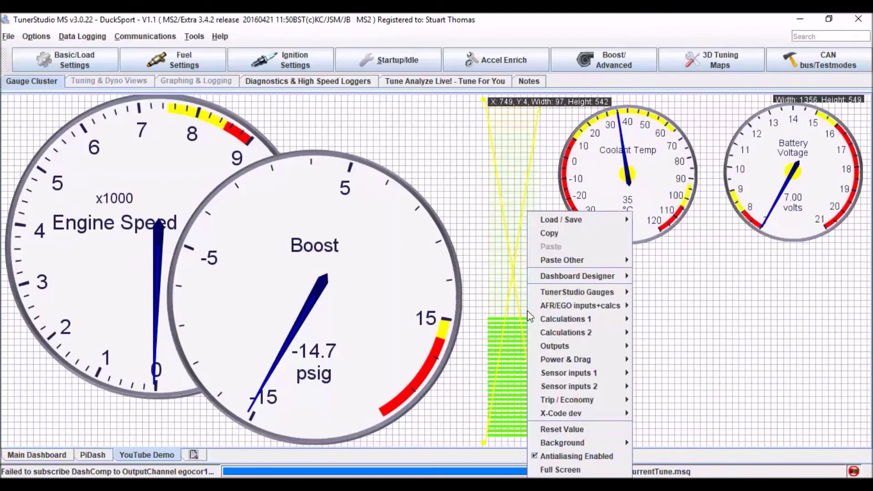
mouse_move(613, 276)
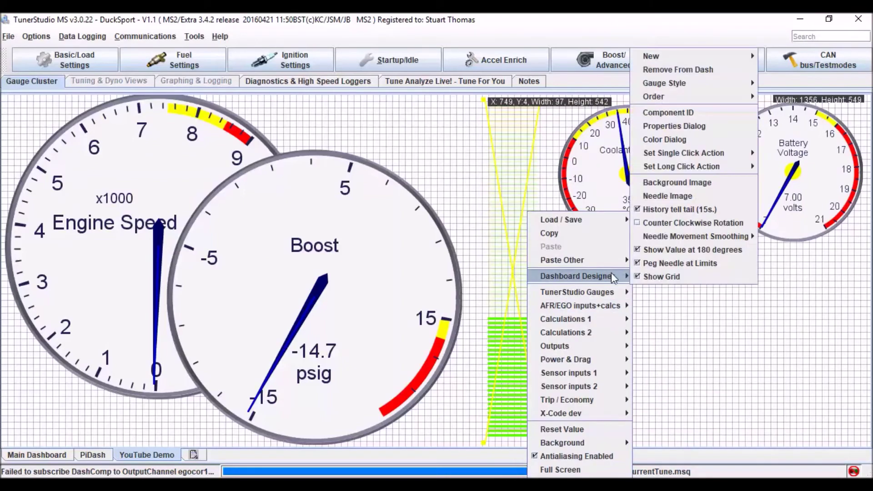
click(686, 129)
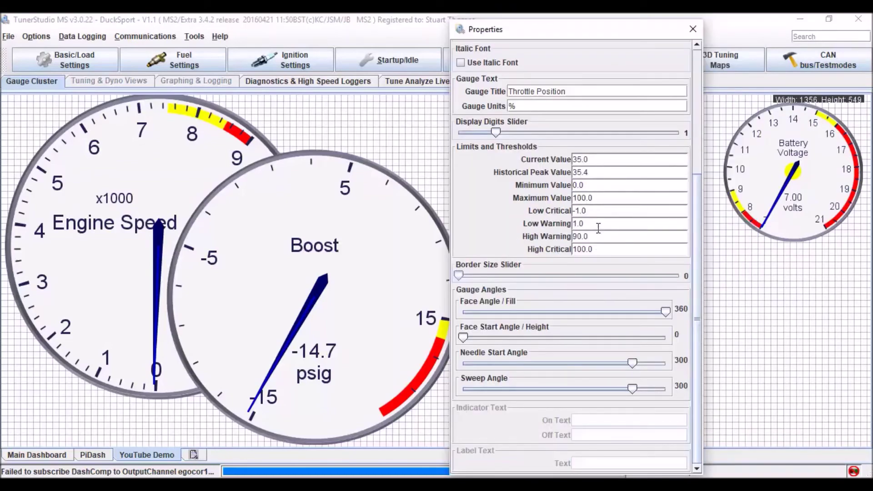
double_click(609, 250)
text(95)
click(692, 29)
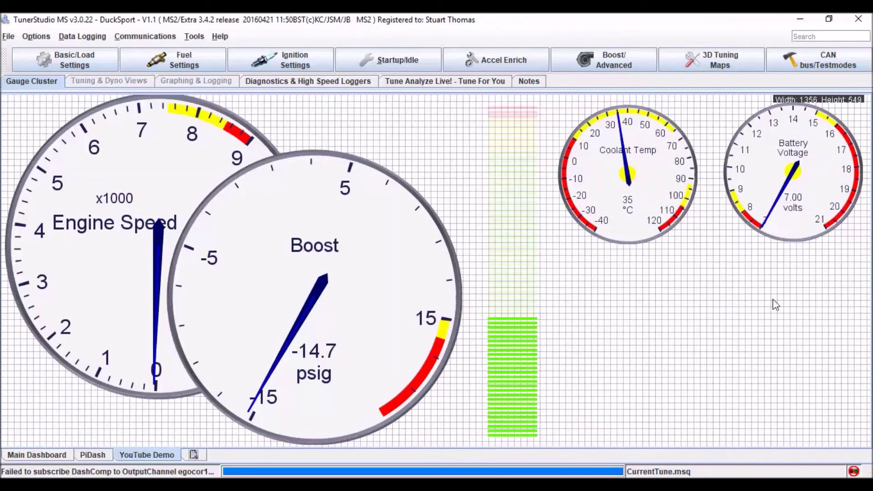
Add another Analog Dial Basic gauge and move it to the lower right
right_click(655, 313)
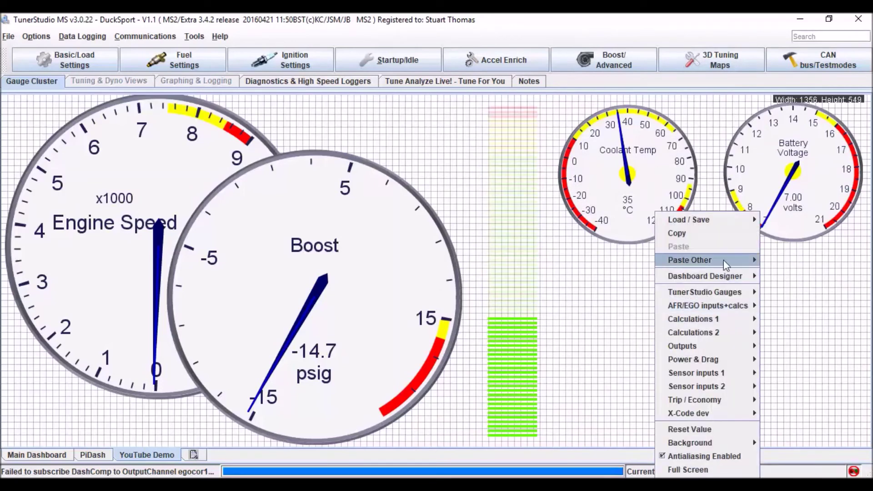
mouse_move(737, 276)
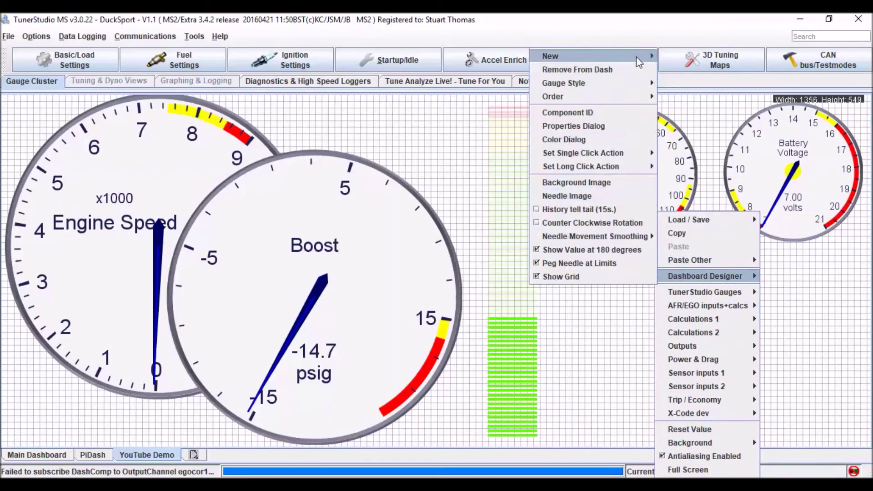
mouse_move(639, 64)
click(677, 56)
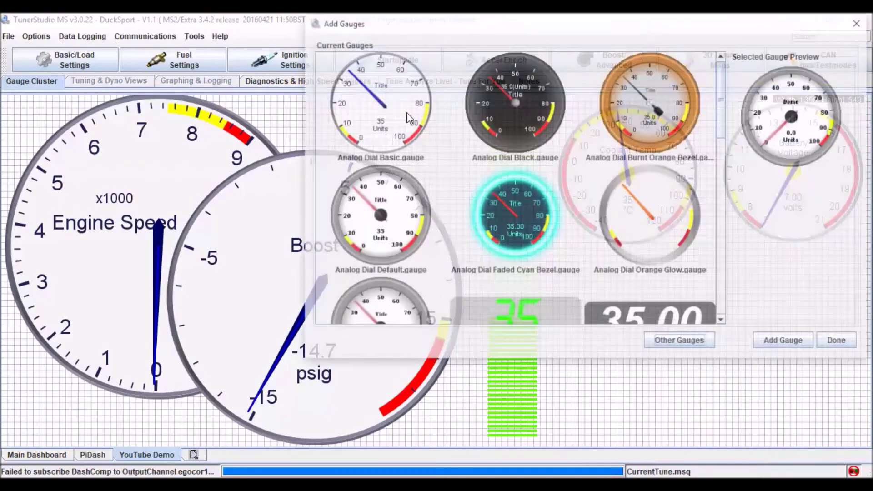
click(783, 343)
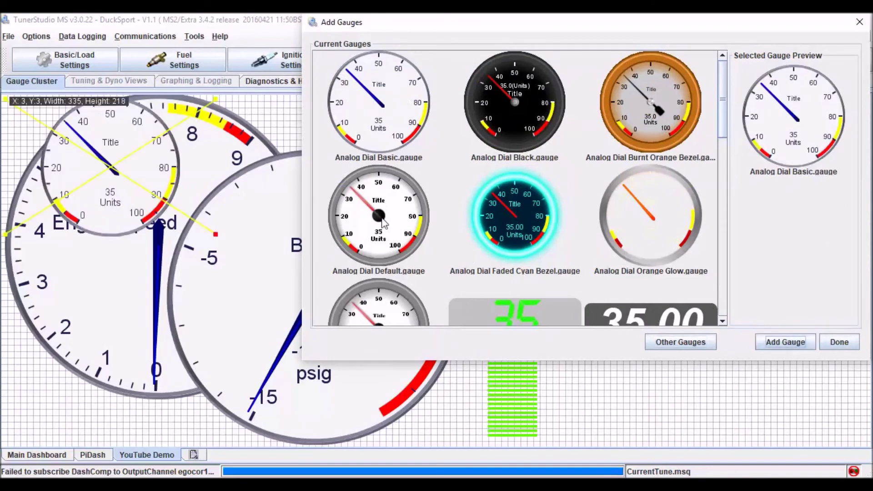
click(839, 343)
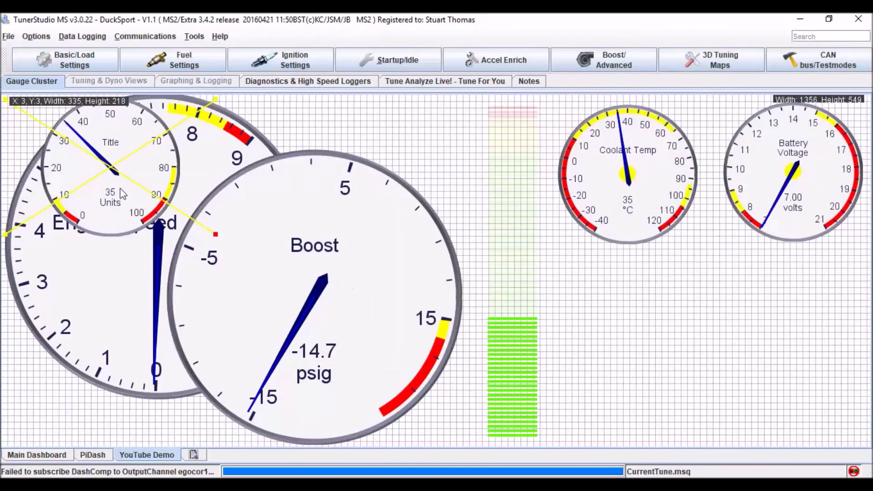
drag(120, 188, 731, 384)
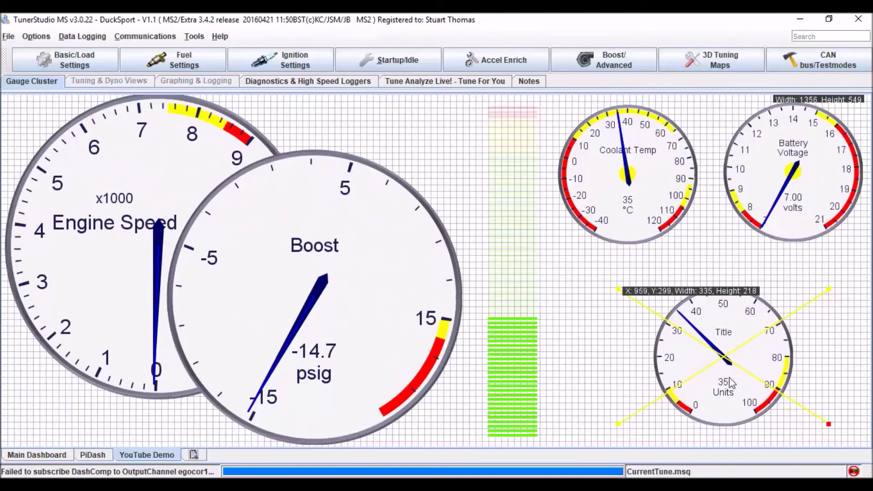
Switch the new dial to Line Graph style, place it under Coolant Temp, and enlarge it
right_click(731, 383)
mouse_move(831, 277)
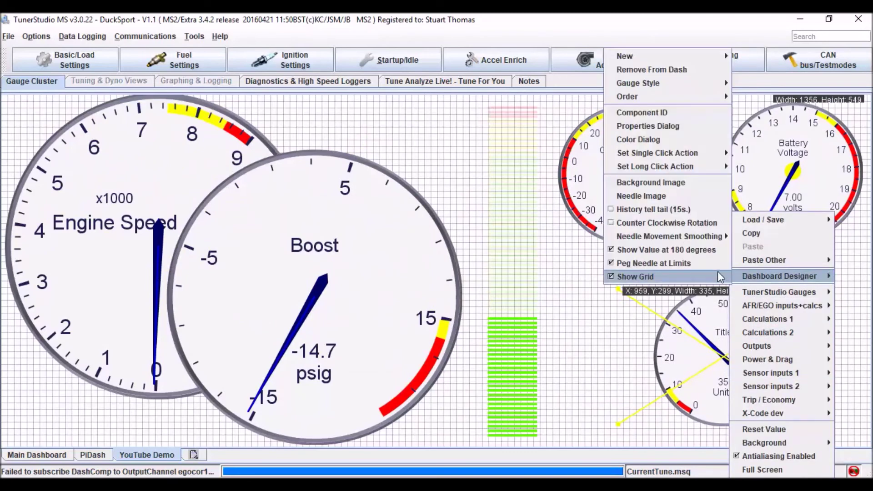
mouse_move(716, 85)
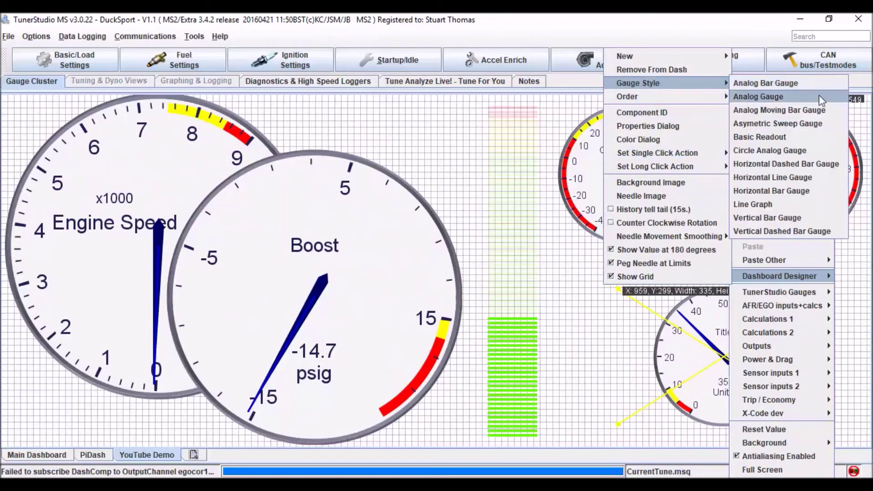
click(808, 206)
drag(727, 371, 668, 347)
drag(764, 398, 849, 435)
Assign Air:Fuel Ratio1 (afr1Gauge) from AFR/EGO inputs to the line graph, then deselect it
right_click(746, 386)
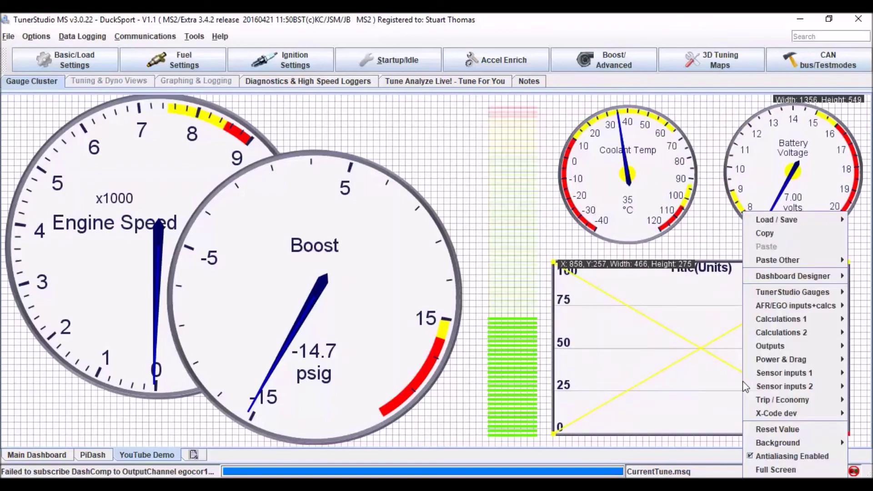
mouse_move(796, 371)
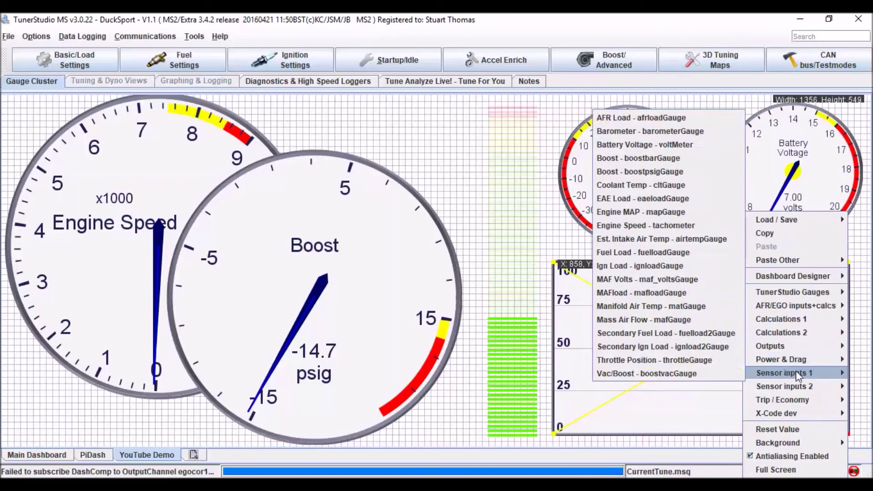
mouse_move(816, 304)
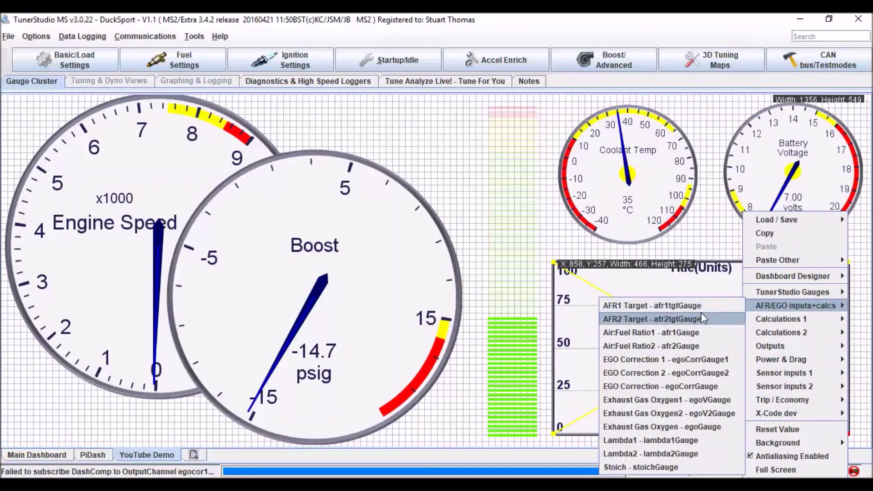
click(704, 342)
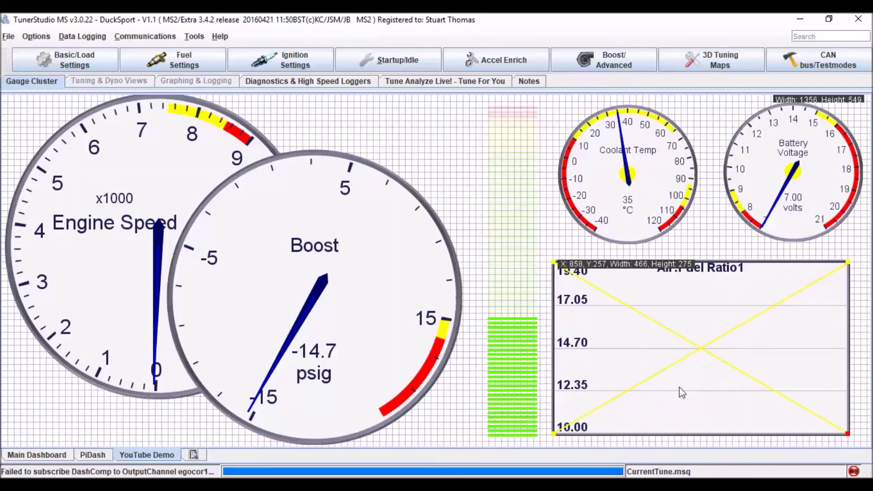
click(450, 431)
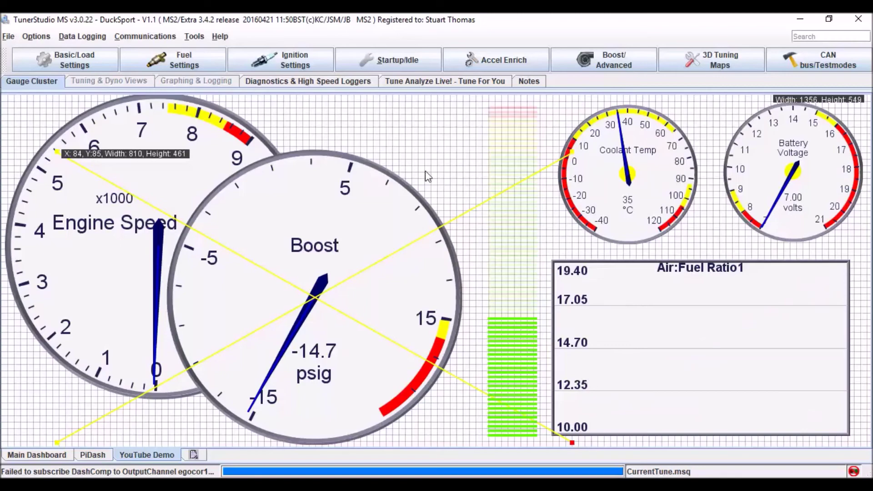
right_click(428, 150)
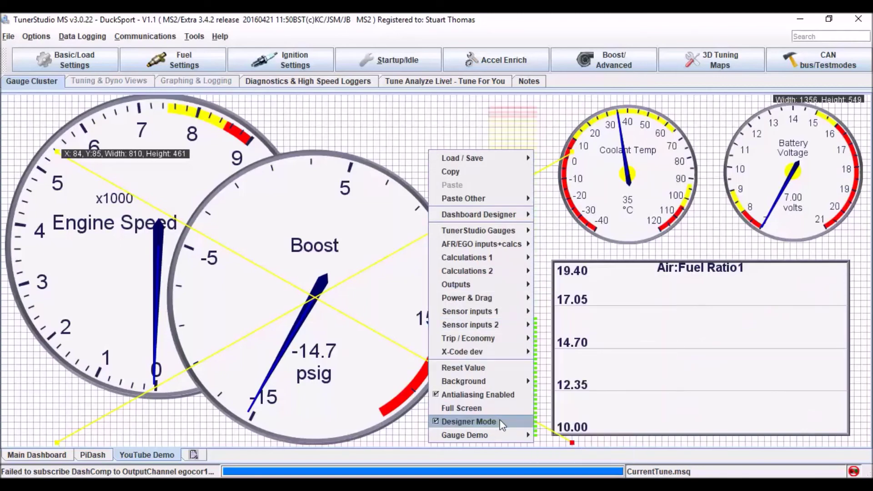
Uncheck Designer Mode so the YouTube Demo gauges display live readings
click(468, 421)
right_click(470, 397)
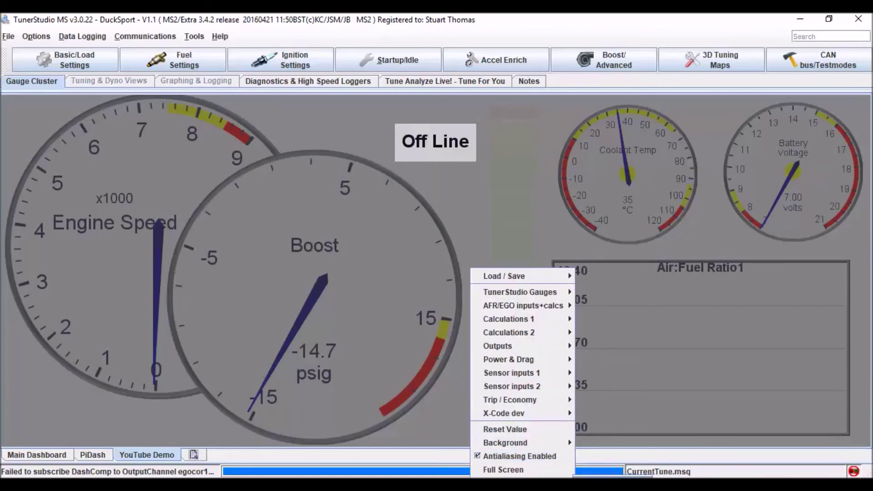
click(460, 458)
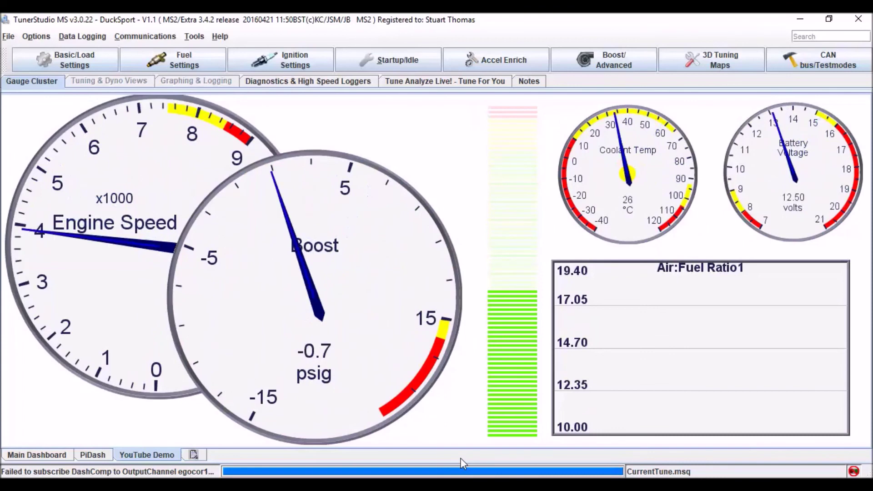